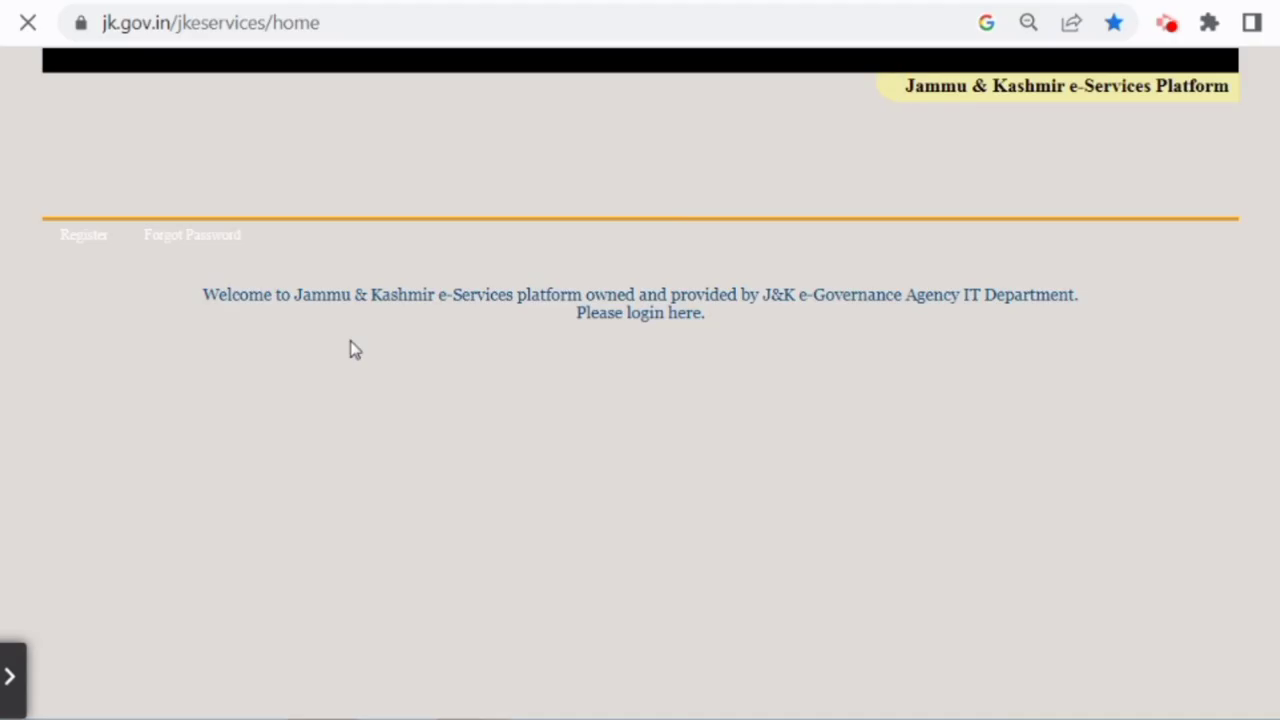
Open the citizen registration form from the e-Services login page.
scroll(355, 350, "down", 1)
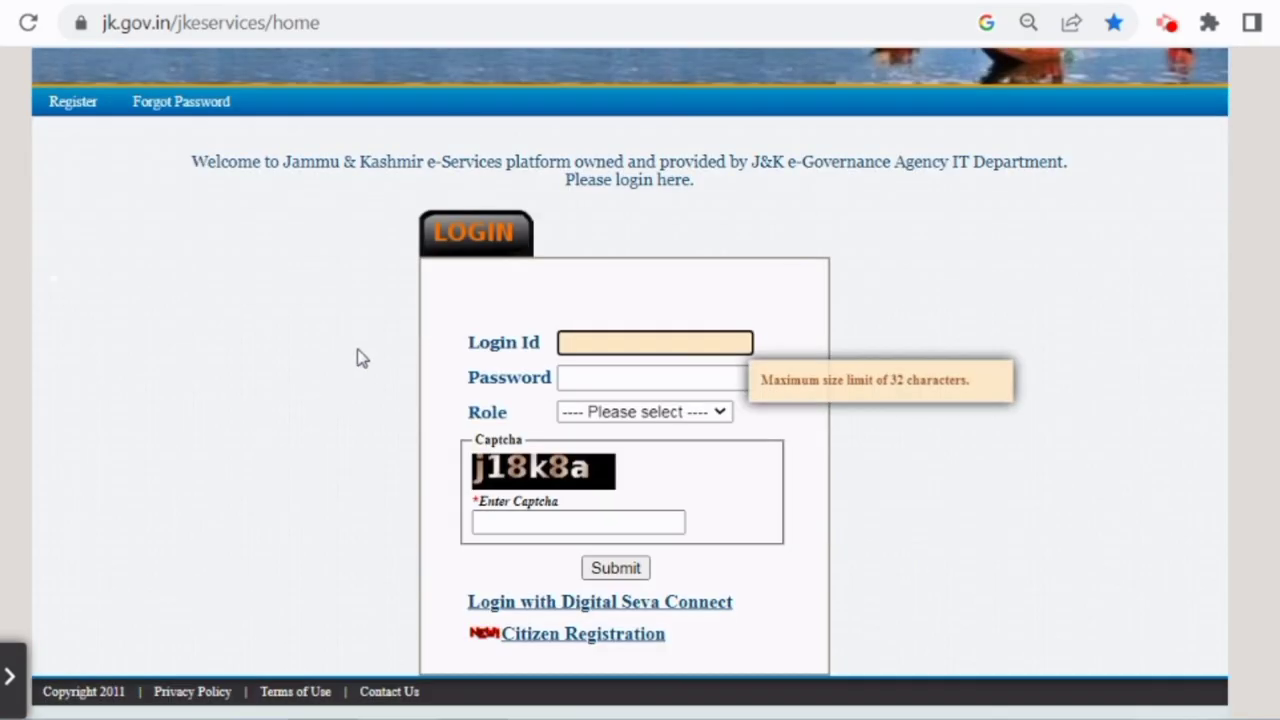
scroll(492, 323, "down", 1)
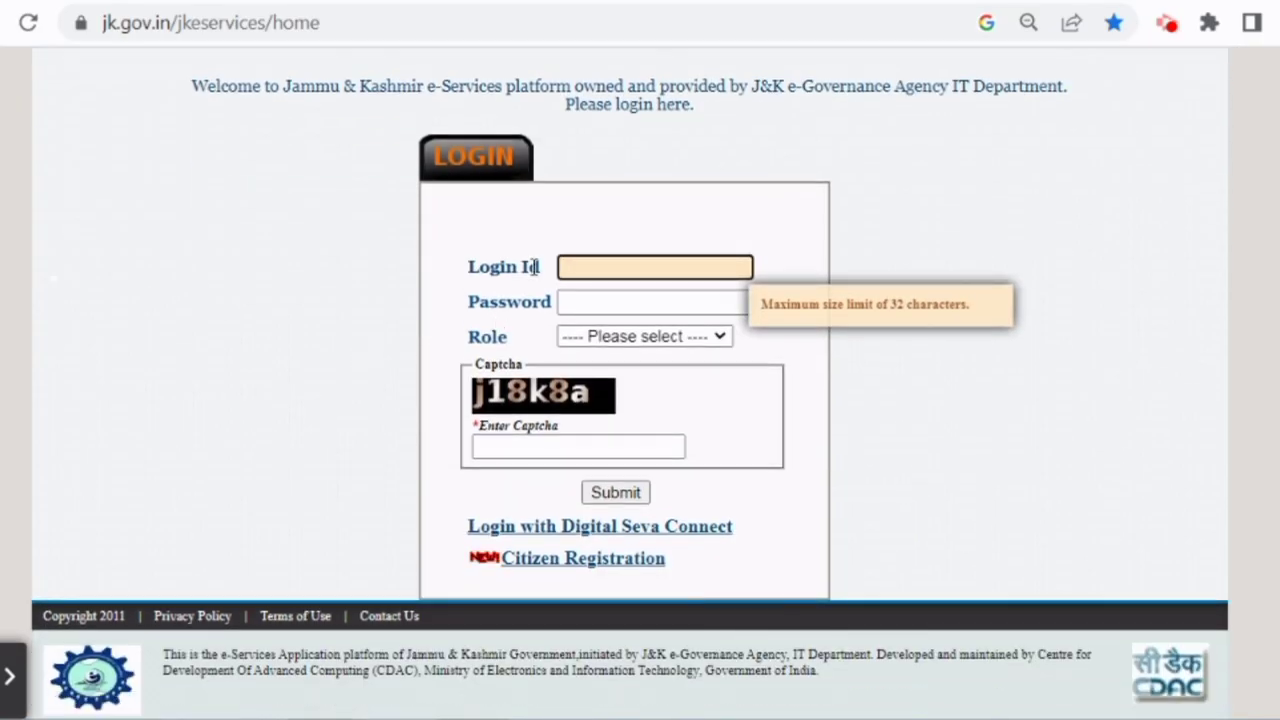
scroll(550, 270, "up", 1)
scroll(493, 308, "down", 1)
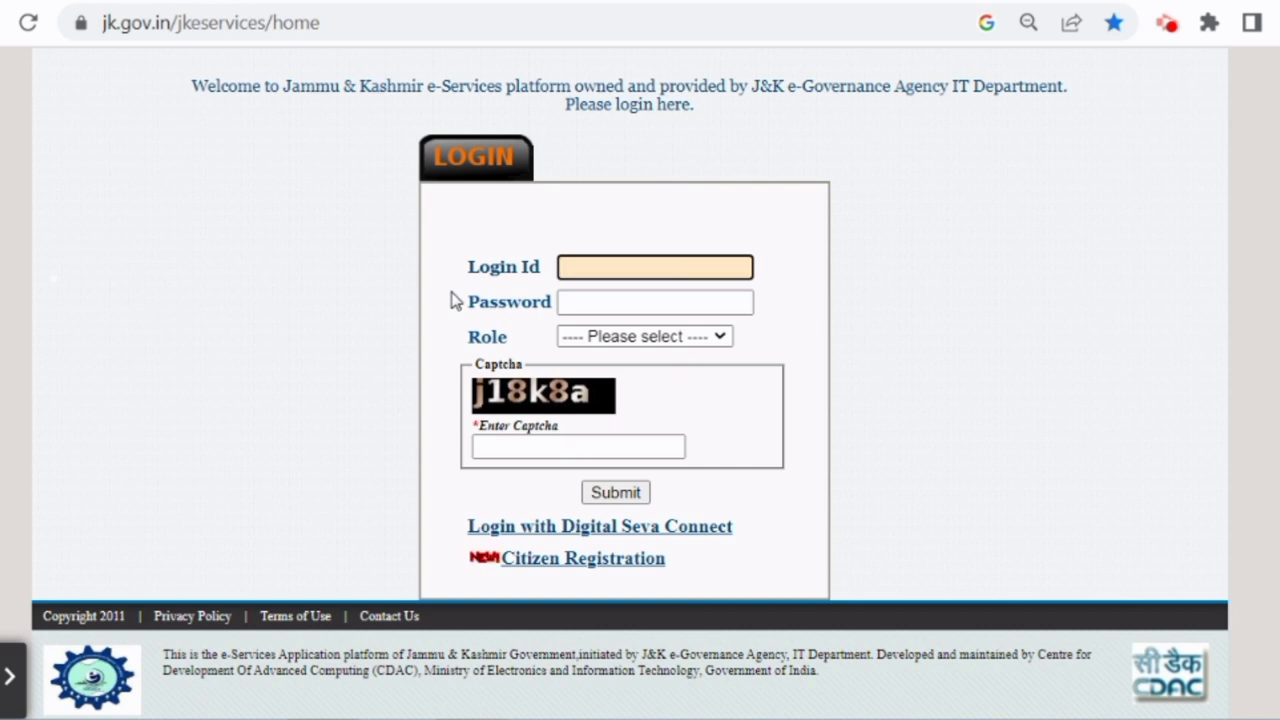
scroll(366, 243, "up", 2)
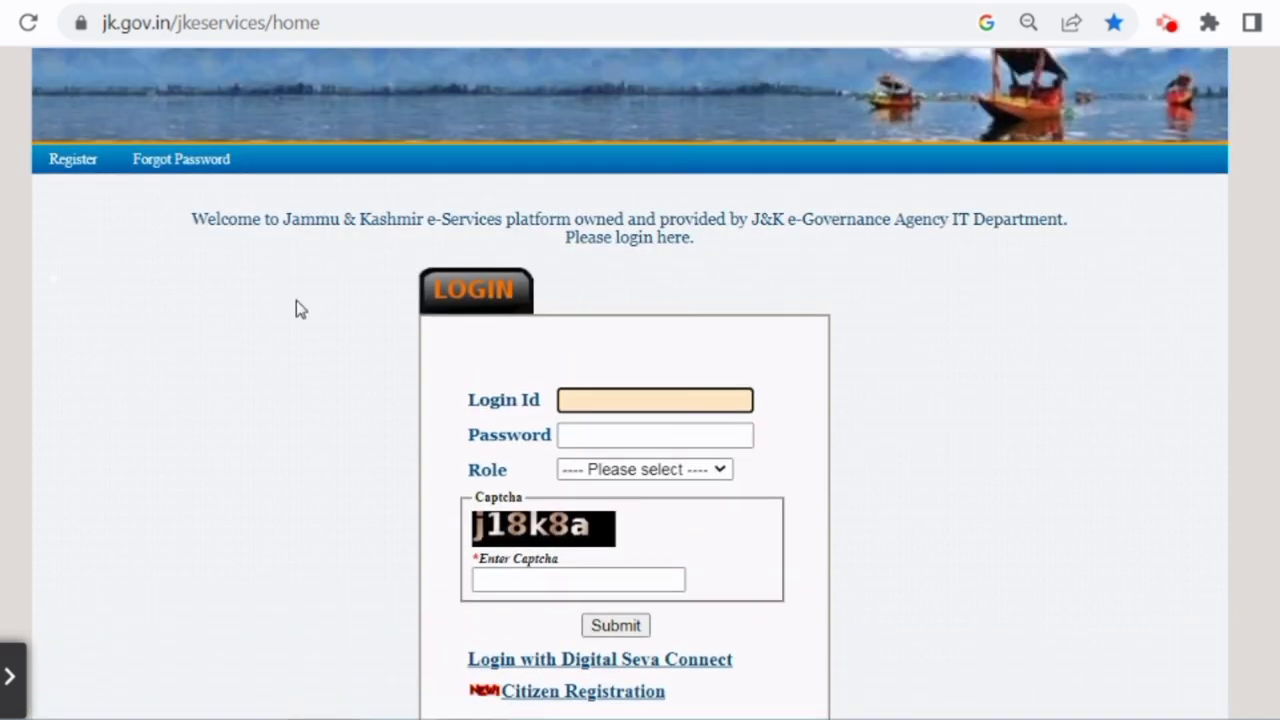
left_click(97, 166)
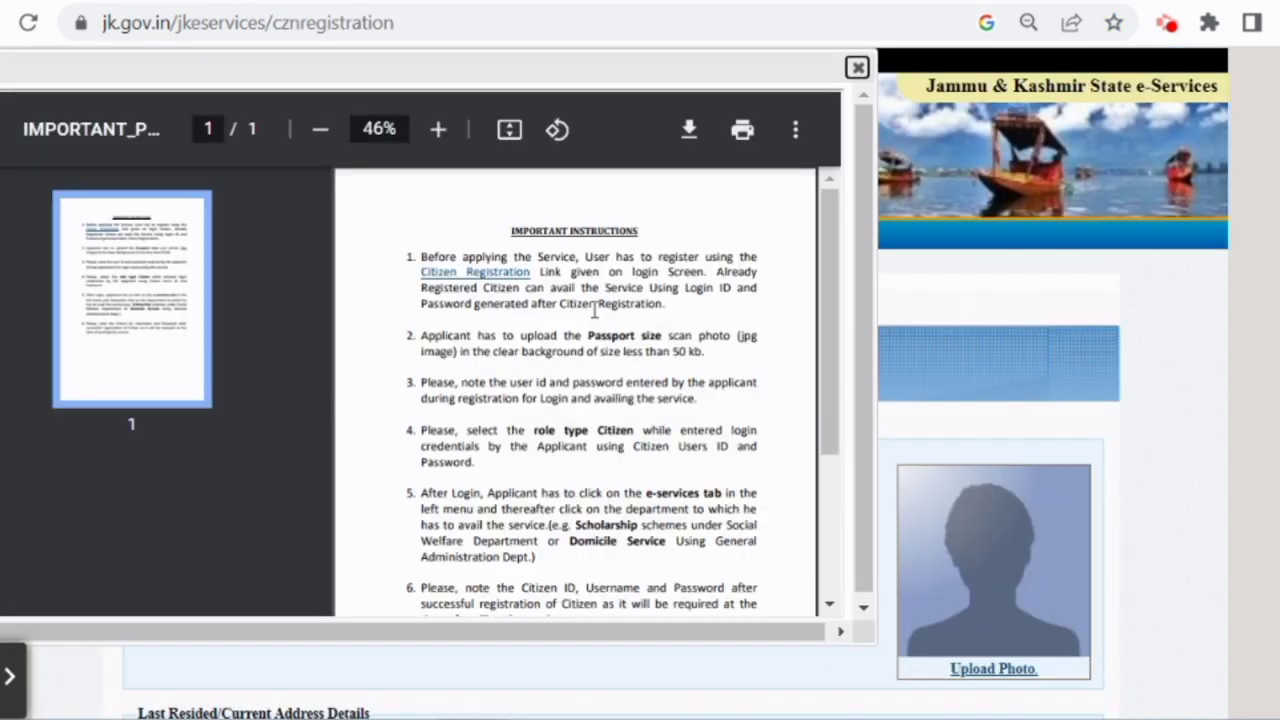
Read through the important instructions for citizen registration and close the instructions window.
scroll(645, 290, "down", 2)
scroll(645, 290, "down", 1)
scroll(648, 380, "up", 2)
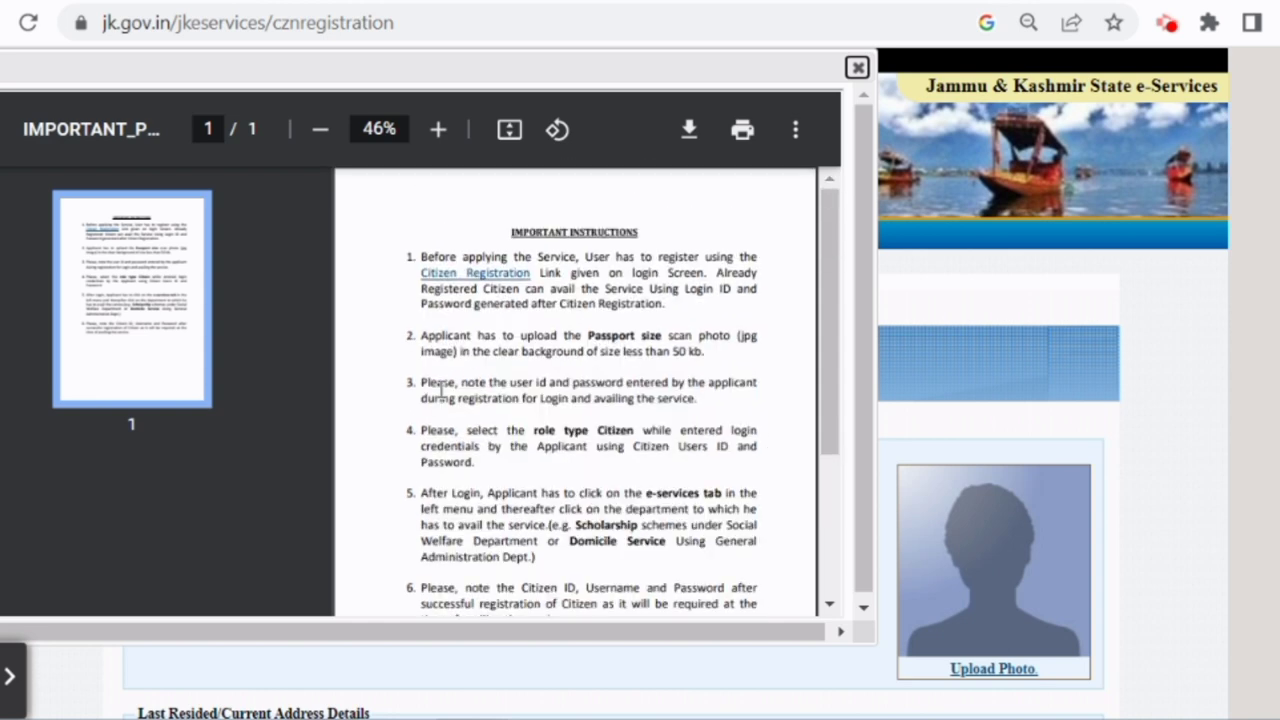
scroll(649, 382, "down", 2)
scroll(650, 382, "down", 2)
scroll(640, 374, "up", 3)
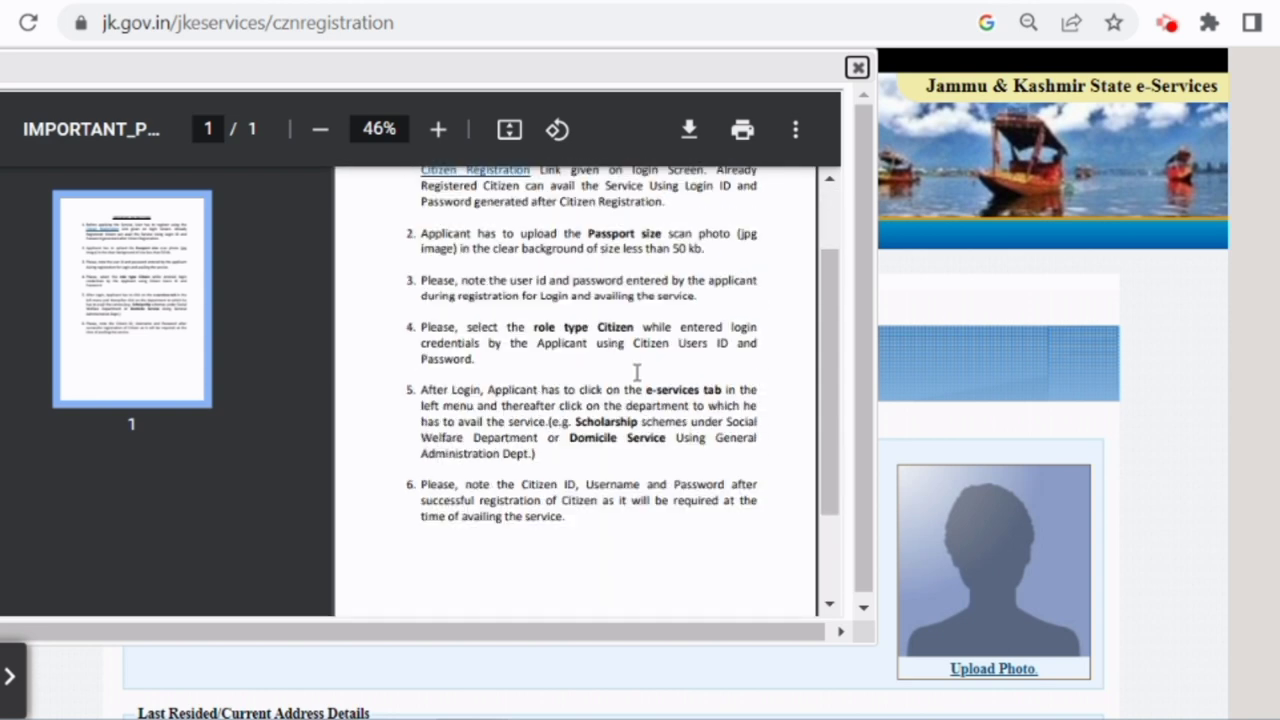
left_click(857, 68)
Set the applicant's parentage to Husband in the Citizen Registration Details section.
scroll(594, 343, "down", 1)
scroll(594, 343, "down", 4)
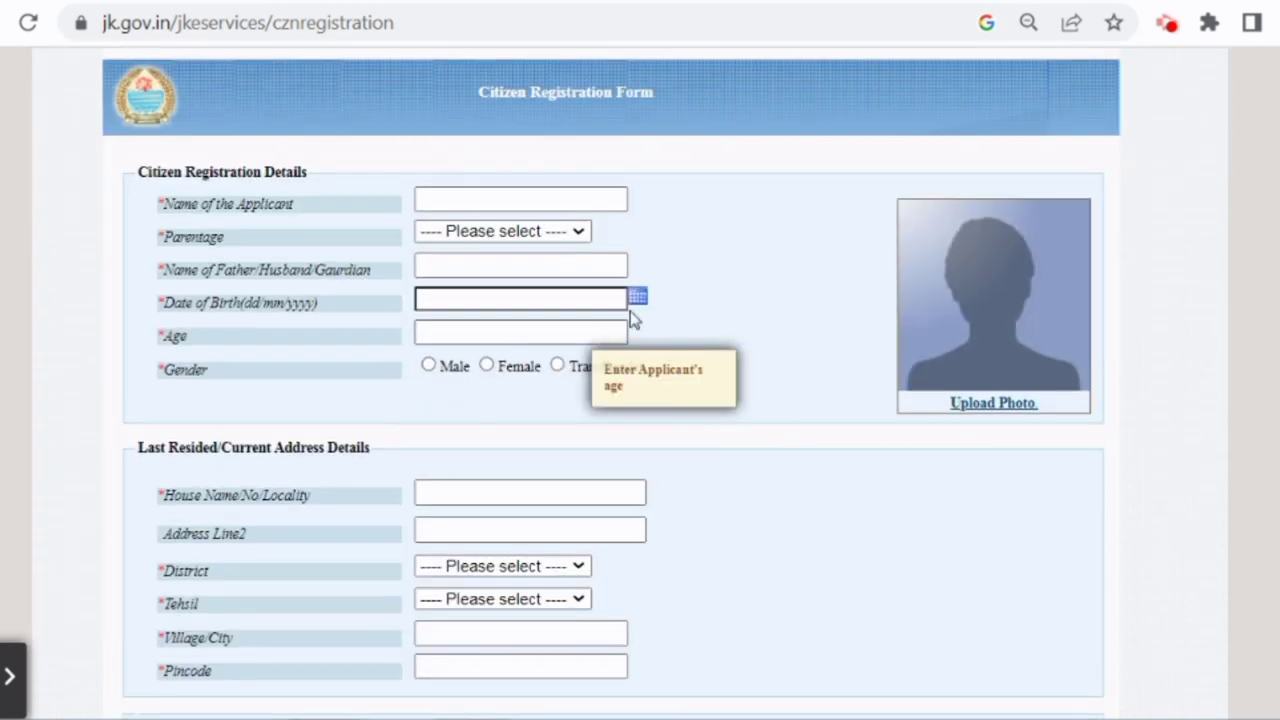
scroll(650, 302, "up", 3)
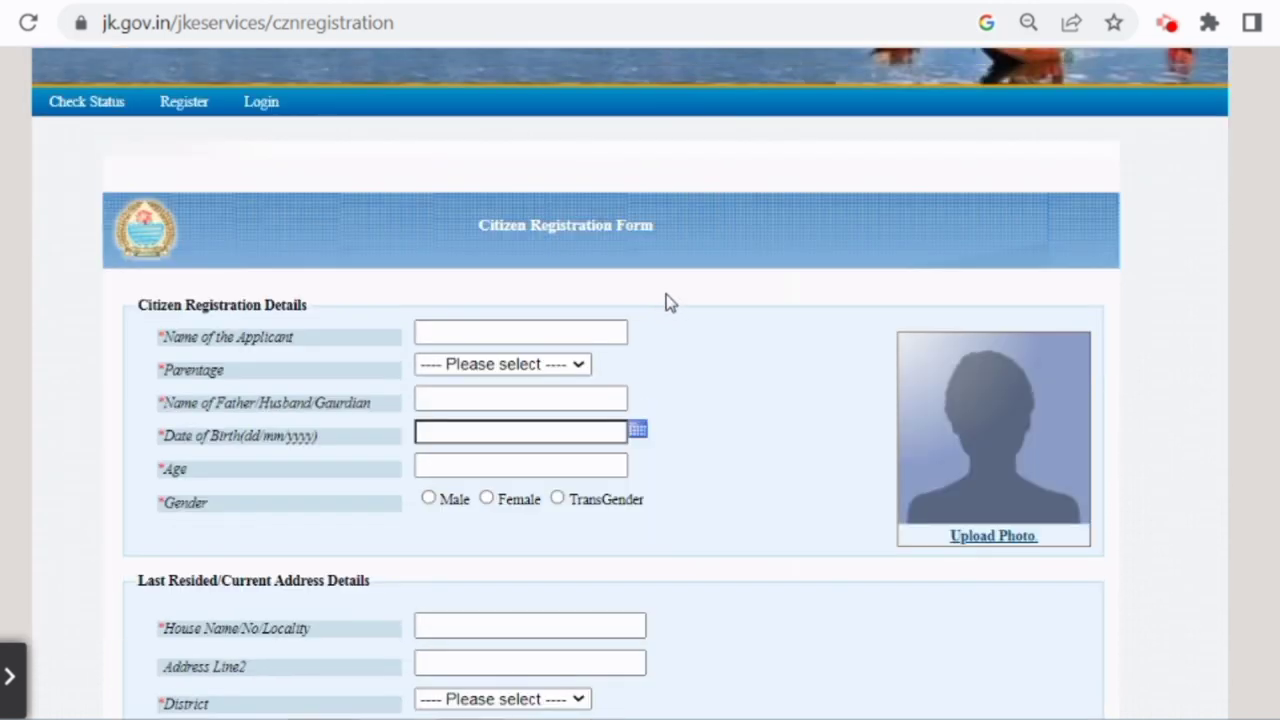
scroll(640, 290, "down", 2)
left_click(563, 229)
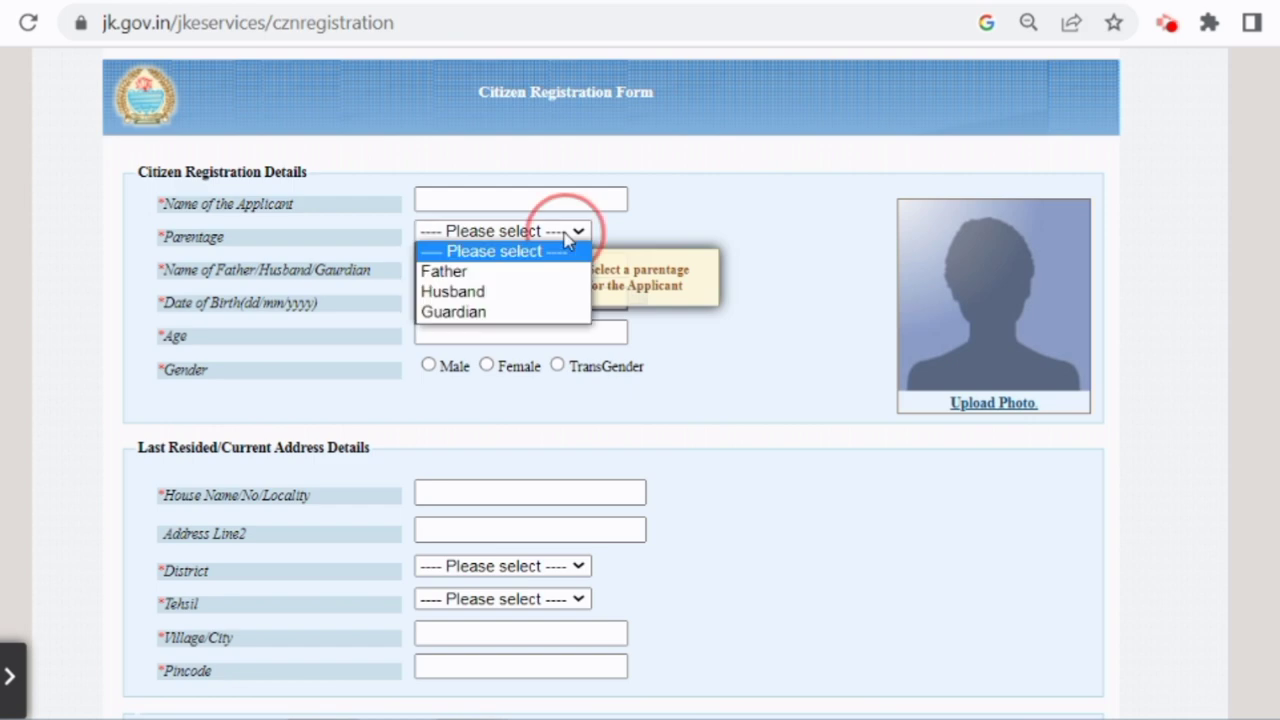
left_click(534, 295)
Set the applicant's gender to Male in the registration details.
scroll(428, 234, "down", 2)
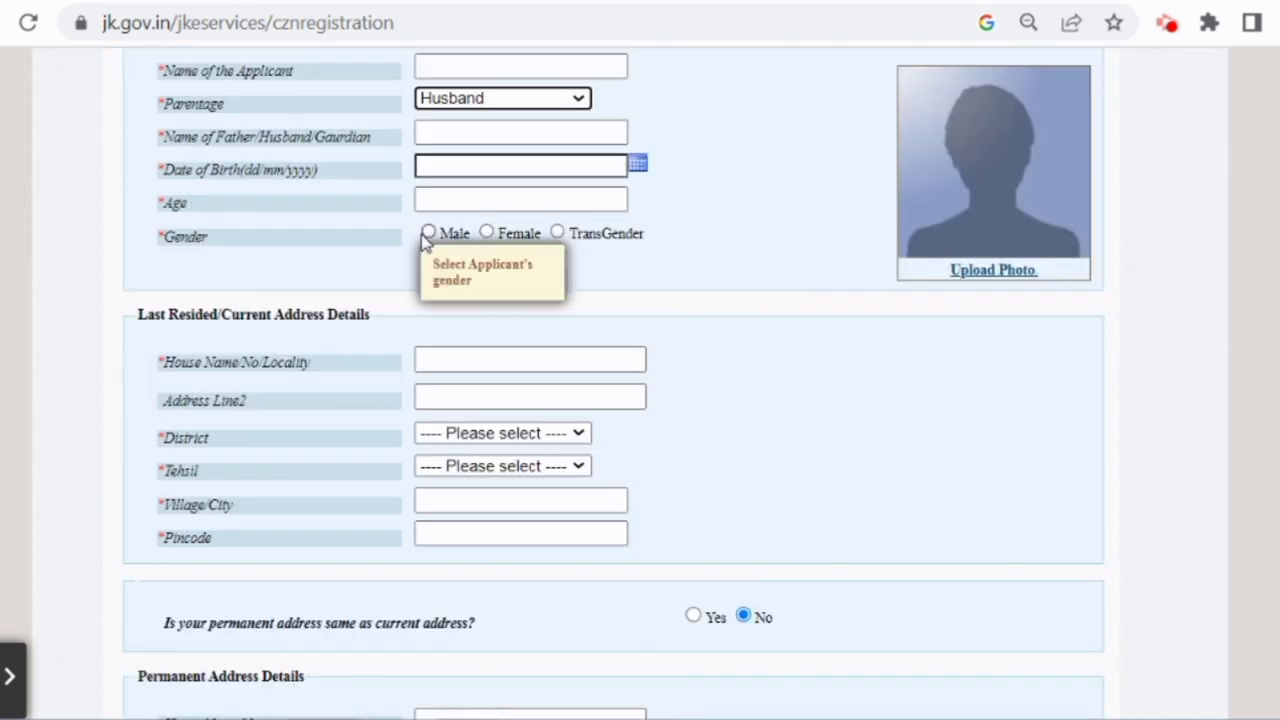
scroll(394, 320, "up", 2)
scroll(494, 206, "down", 2)
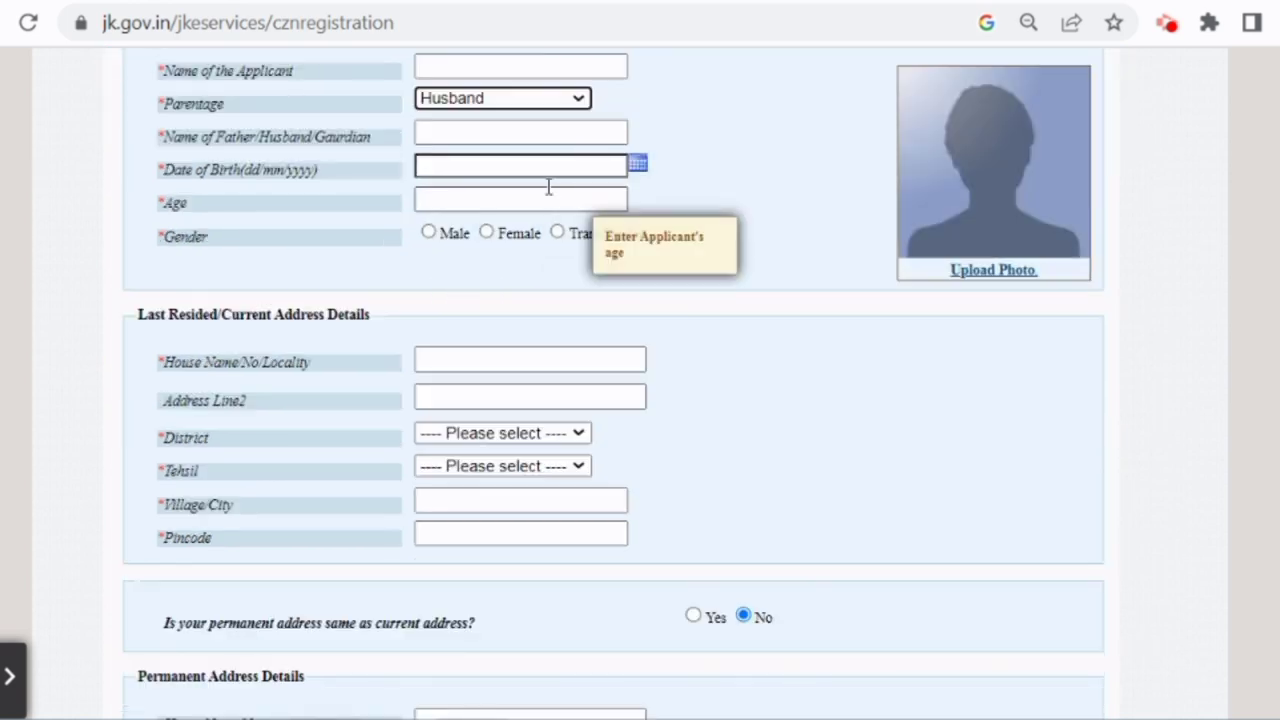
left_click(487, 232)
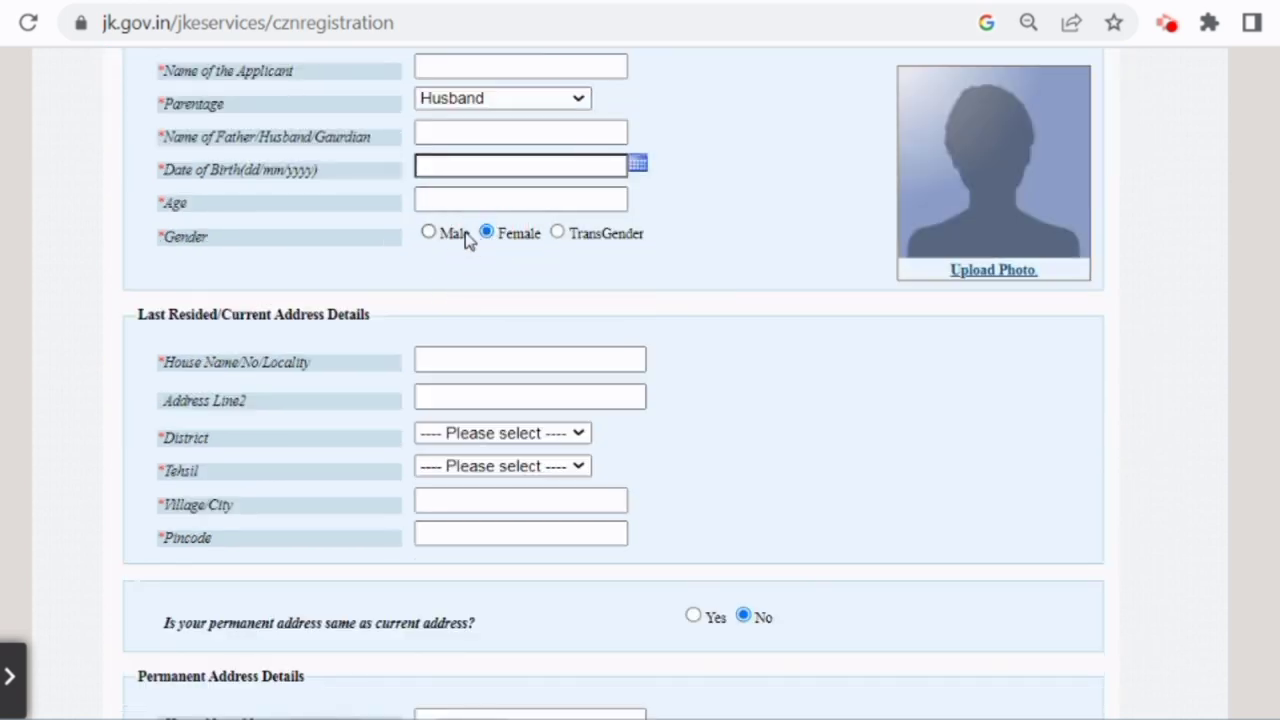
left_click(429, 232)
Set the district to Ramban in the Last Resided/Current Address Details.
scroll(494, 293, "down", 2)
scroll(574, 277, "up", 2)
scroll(452, 310, "down", 2)
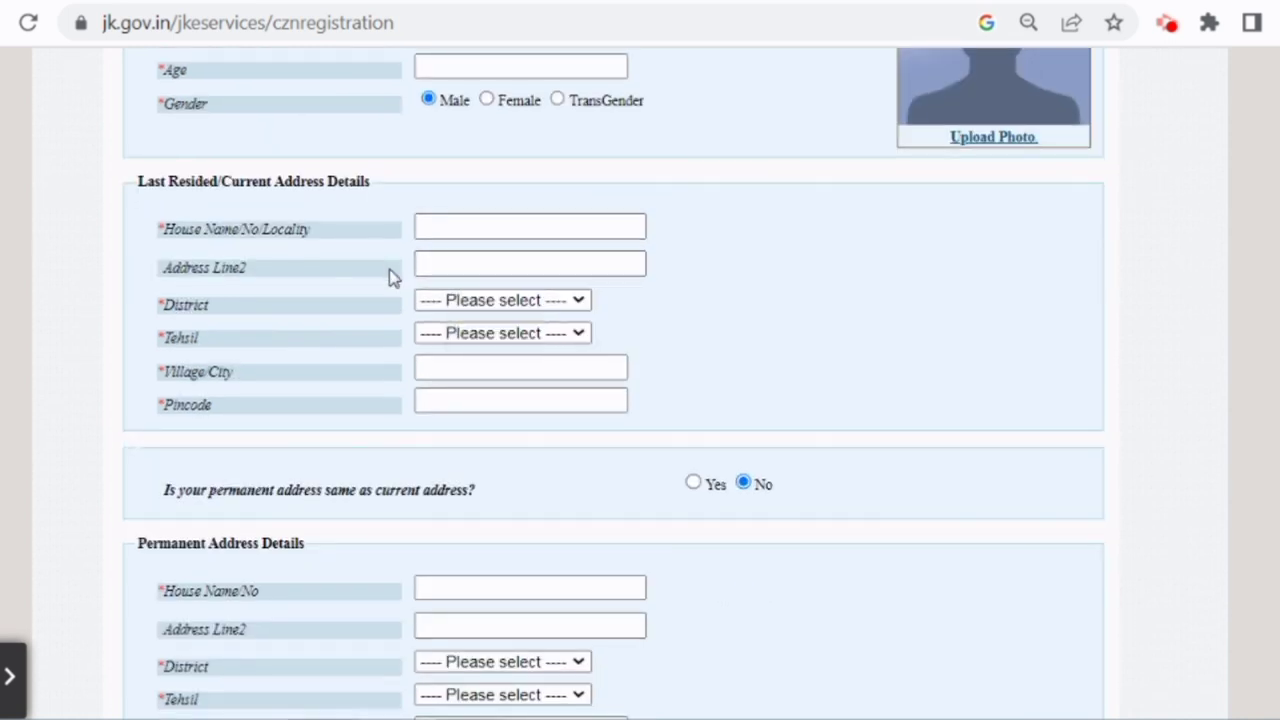
left_click(500, 300)
scroll(465, 532, "down", 1)
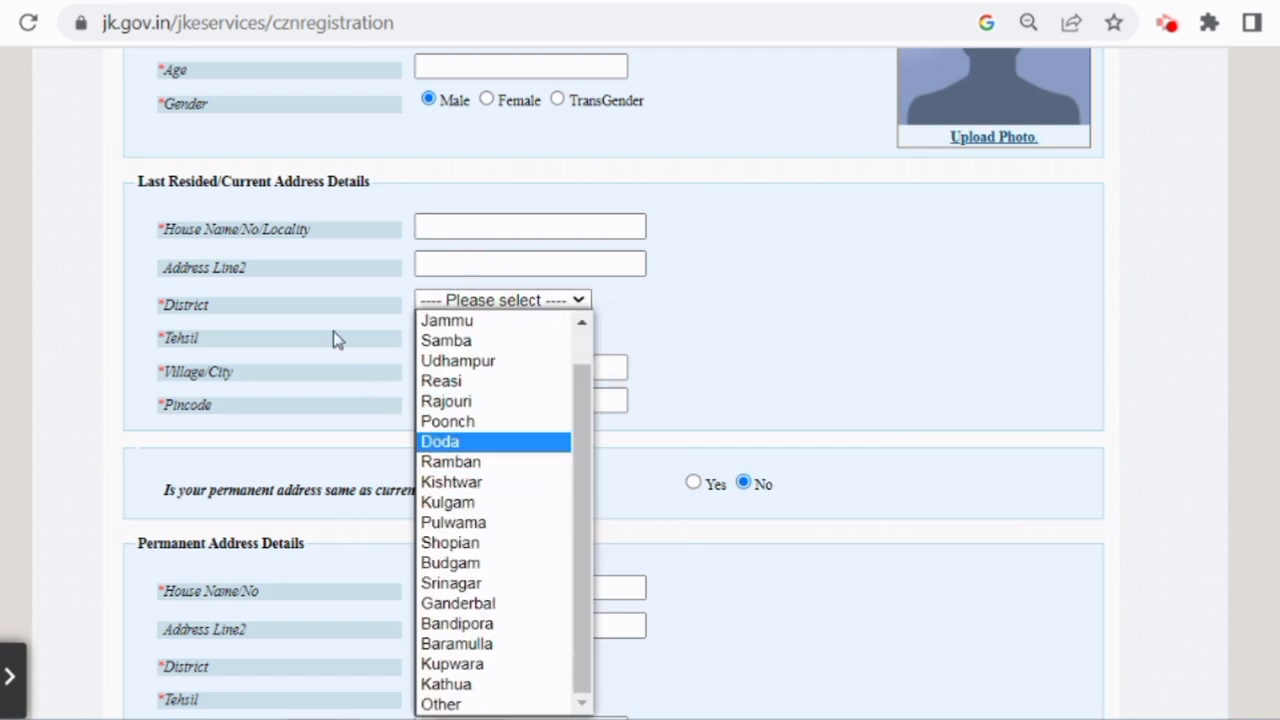
left_click(494, 464)
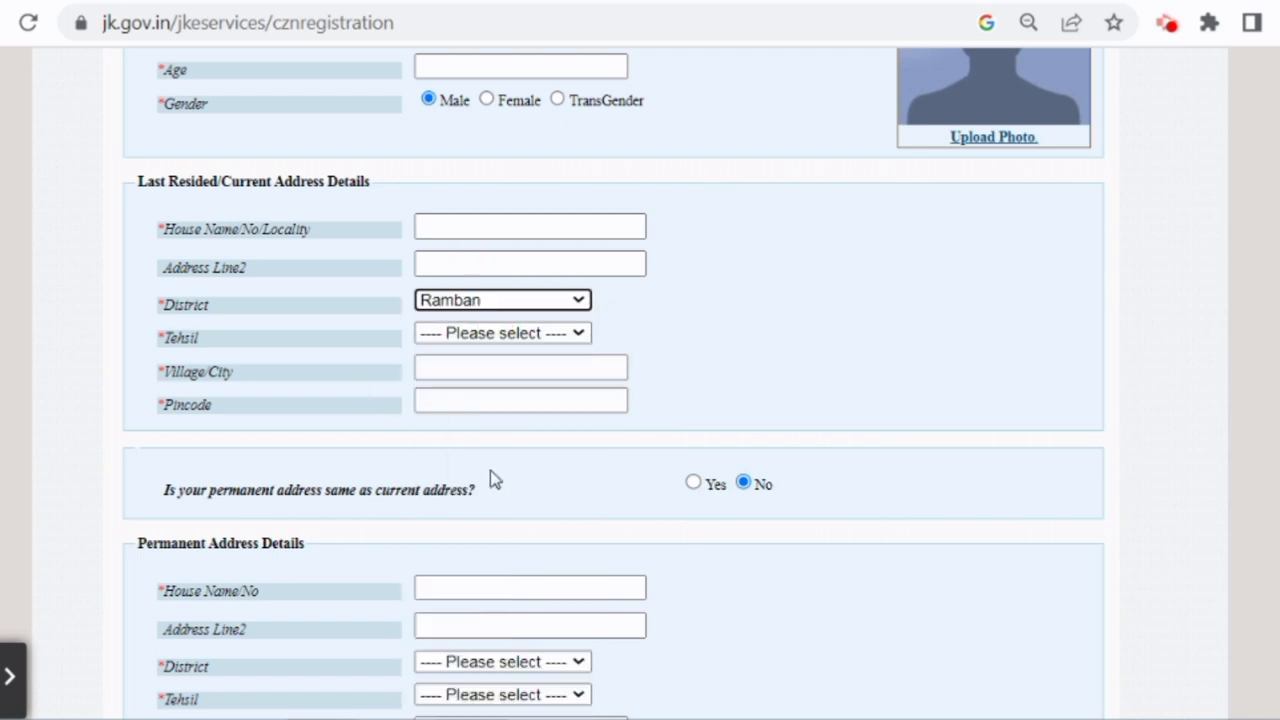
Answer Yes to the question whether the permanent address is the same as the current address.
scroll(352, 422, "down", 2)
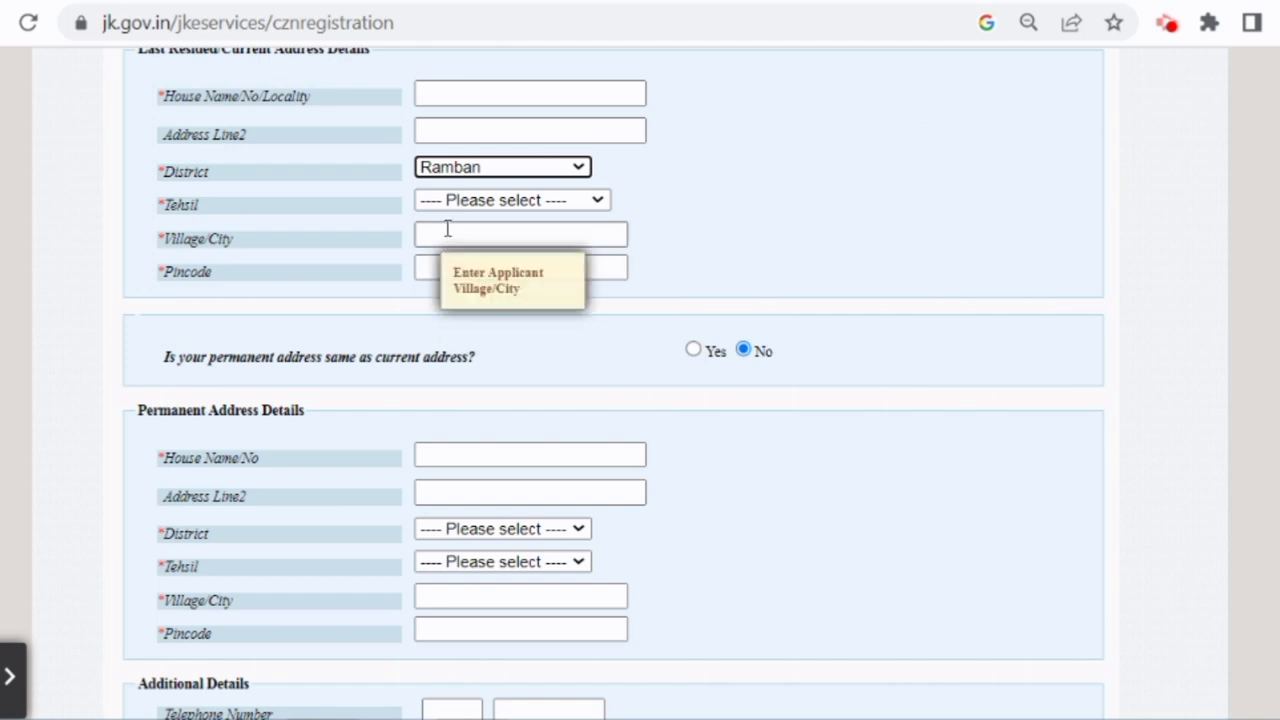
scroll(447, 229, "down", 2)
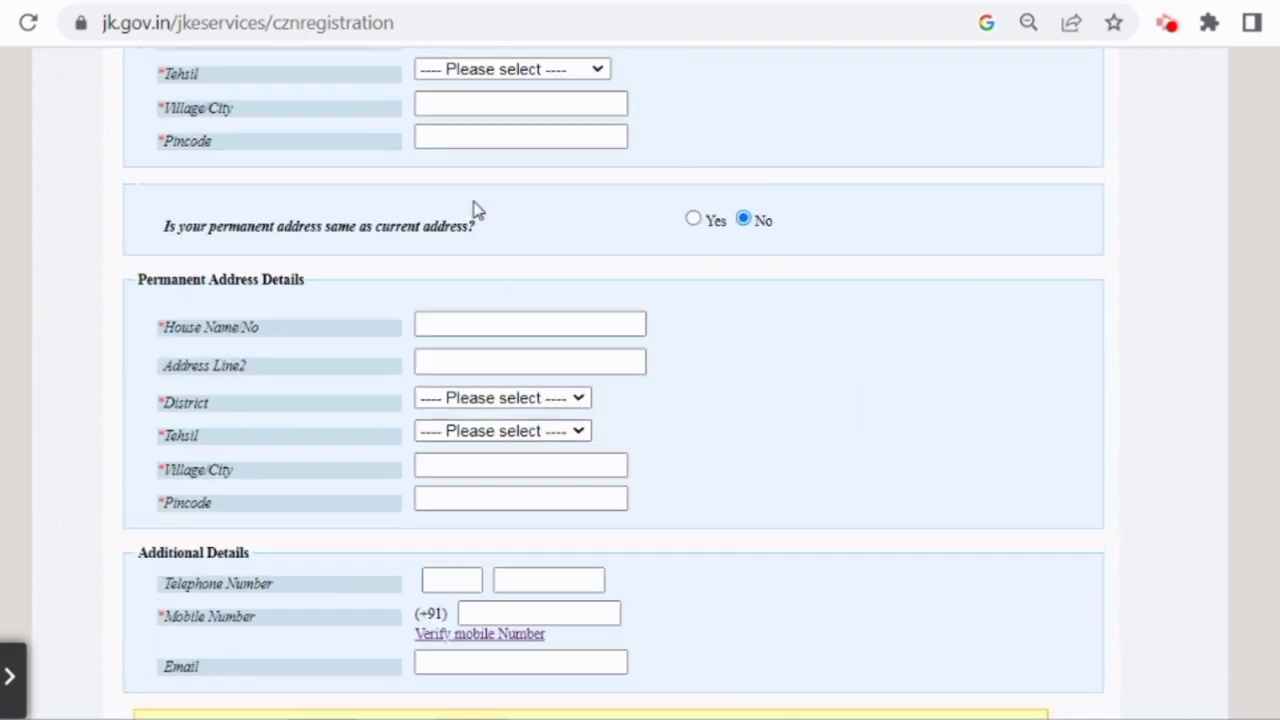
scroll(476, 210, "up", 2)
scroll(530, 262, "up", 2)
scroll(723, 260, "down", 2)
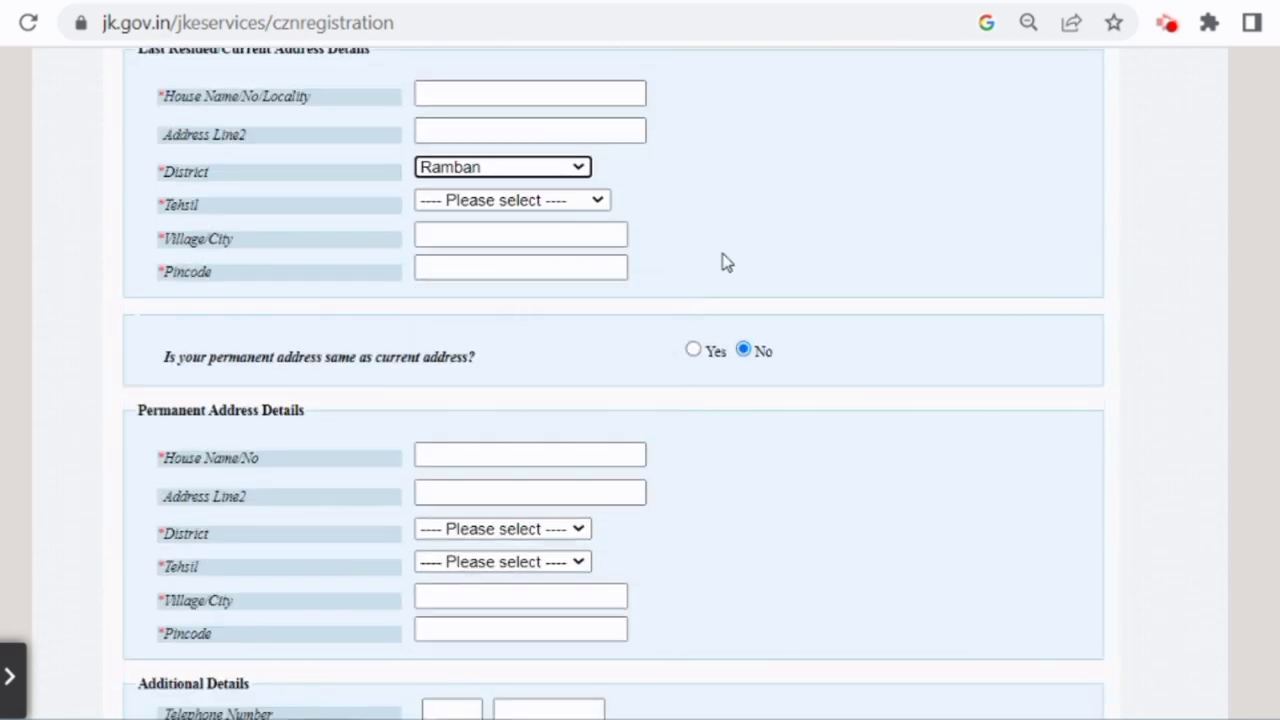
scroll(740, 269, "up", 4)
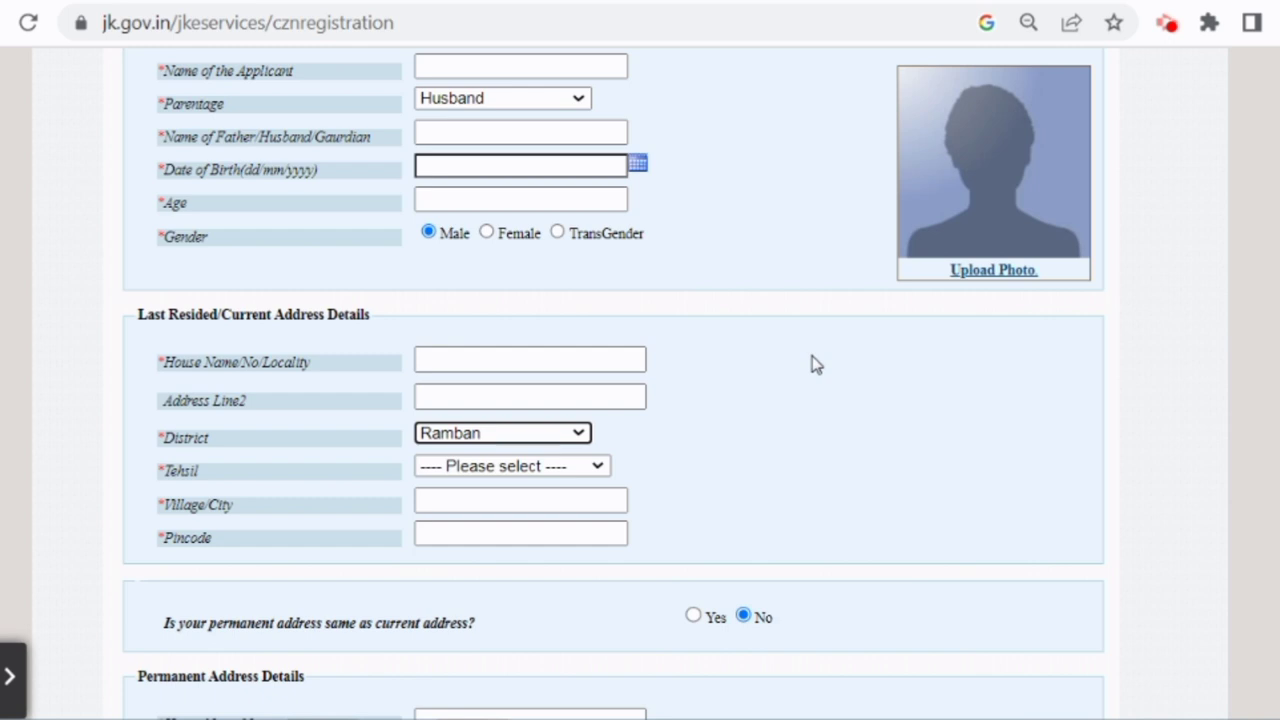
scroll(791, 371, "down", 3)
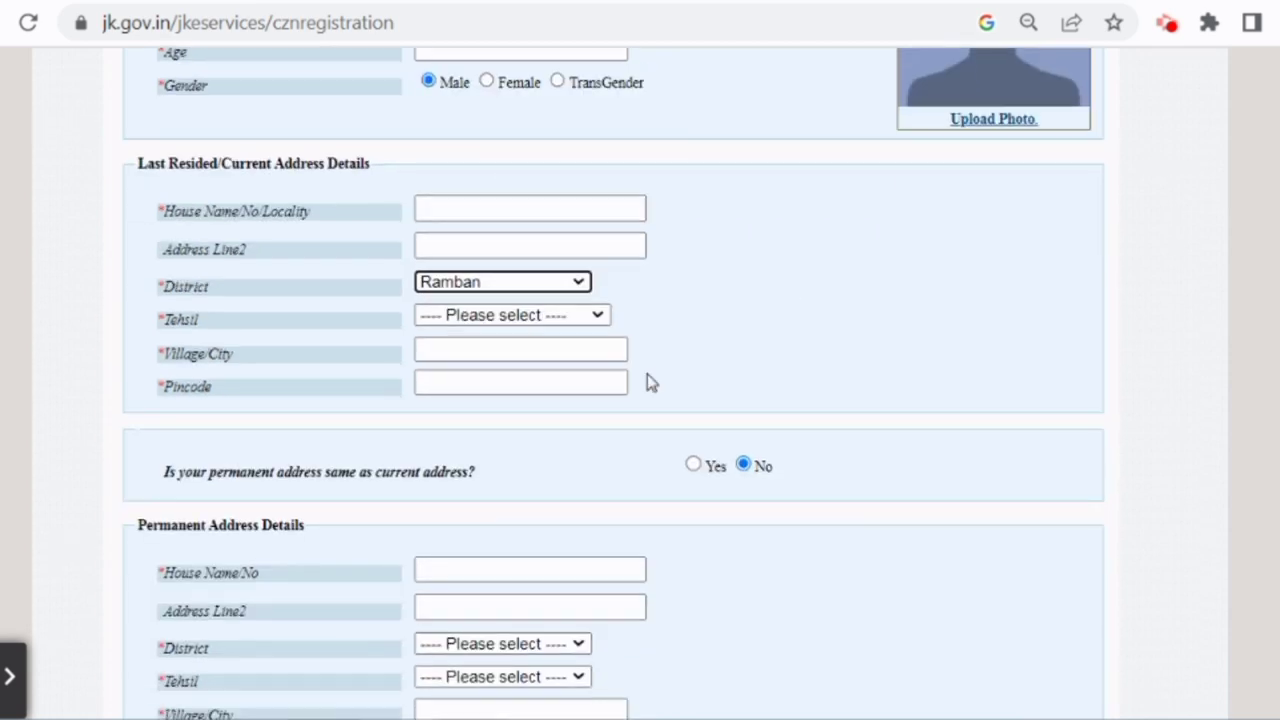
scroll(620, 349, "up", 2)
scroll(711, 331, "down", 2)
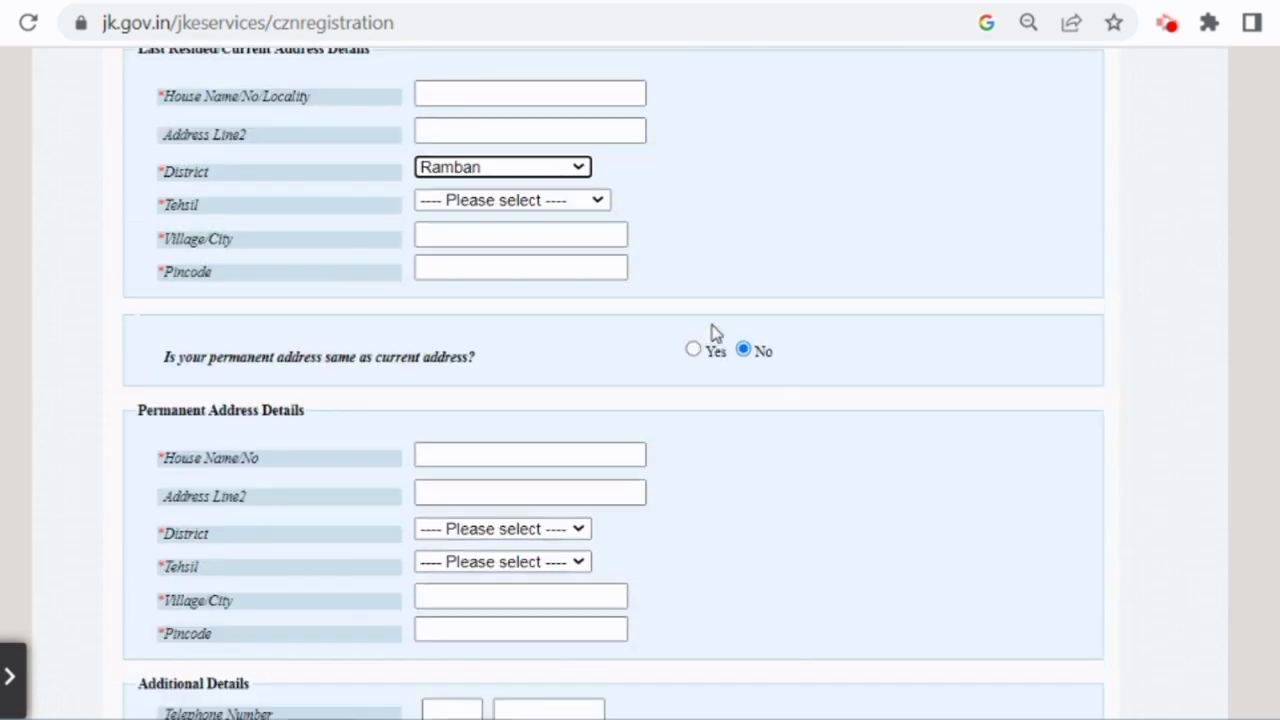
left_click(694, 350)
Review the remaining contact and login details in the registration preview and submit the citizen registration.
scroll(680, 357, "down", 5)
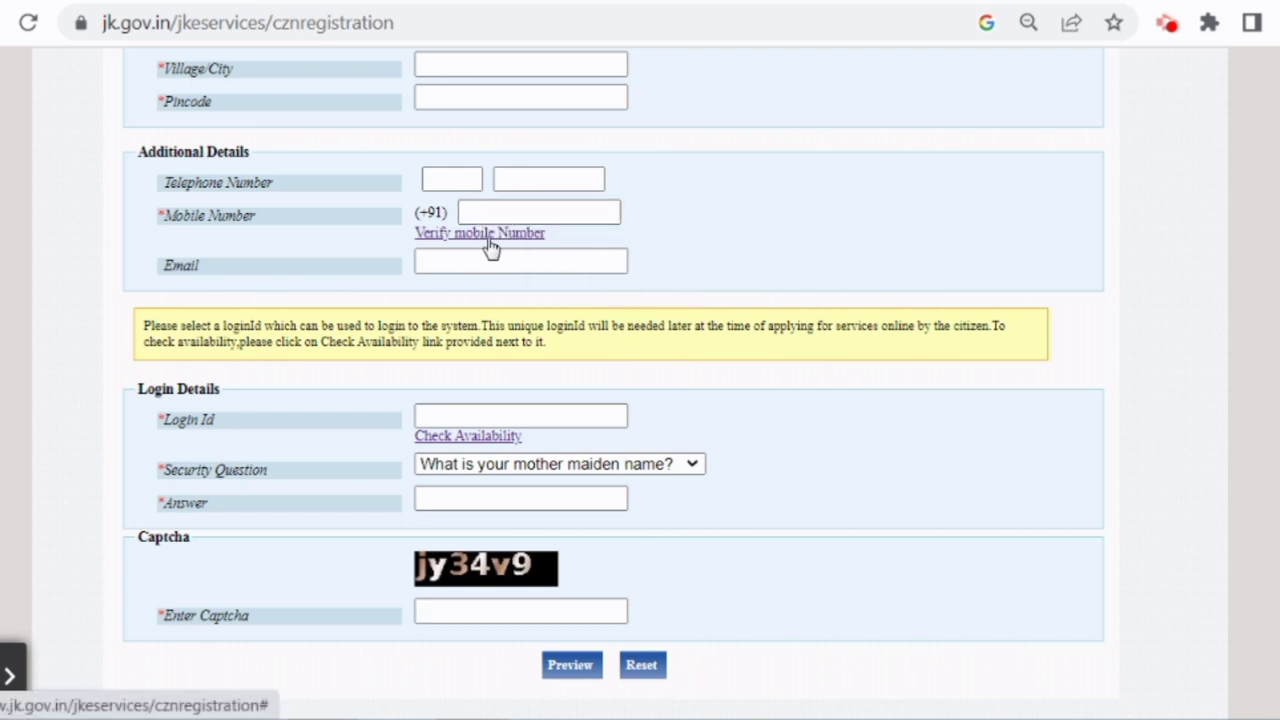
scroll(455, 258, "down", 1)
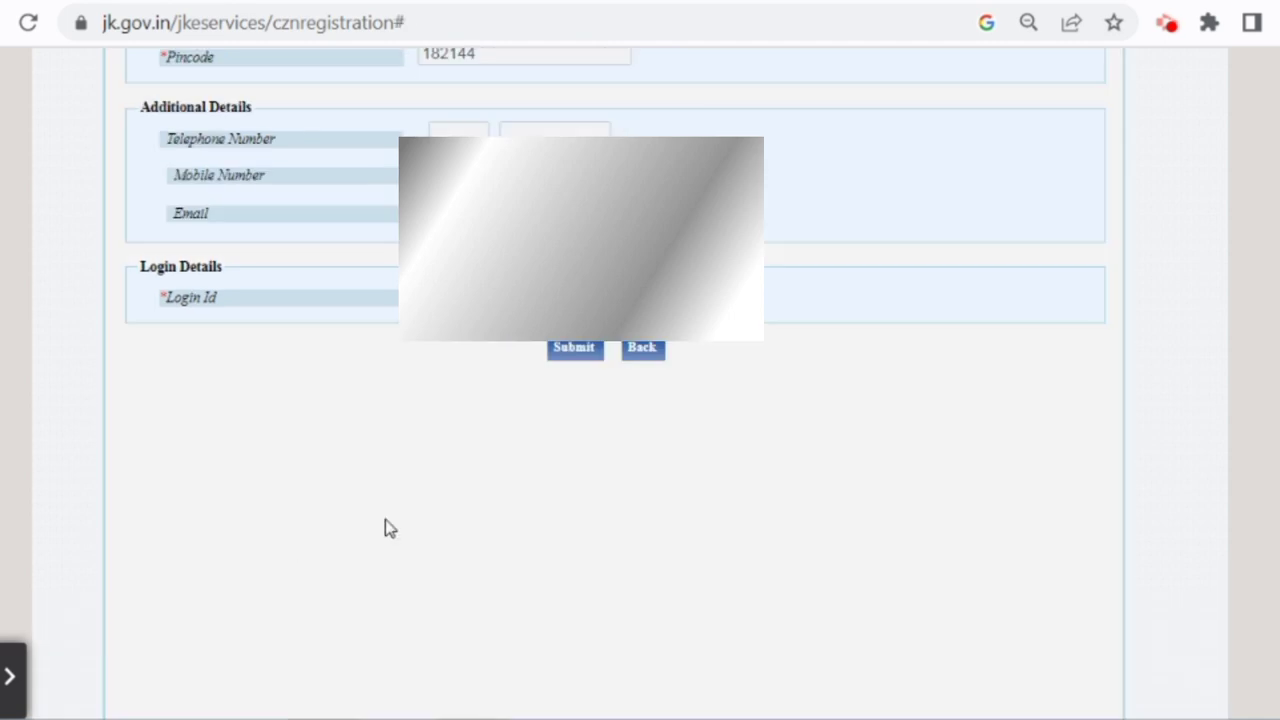
scroll(640, 400, "down", 3)
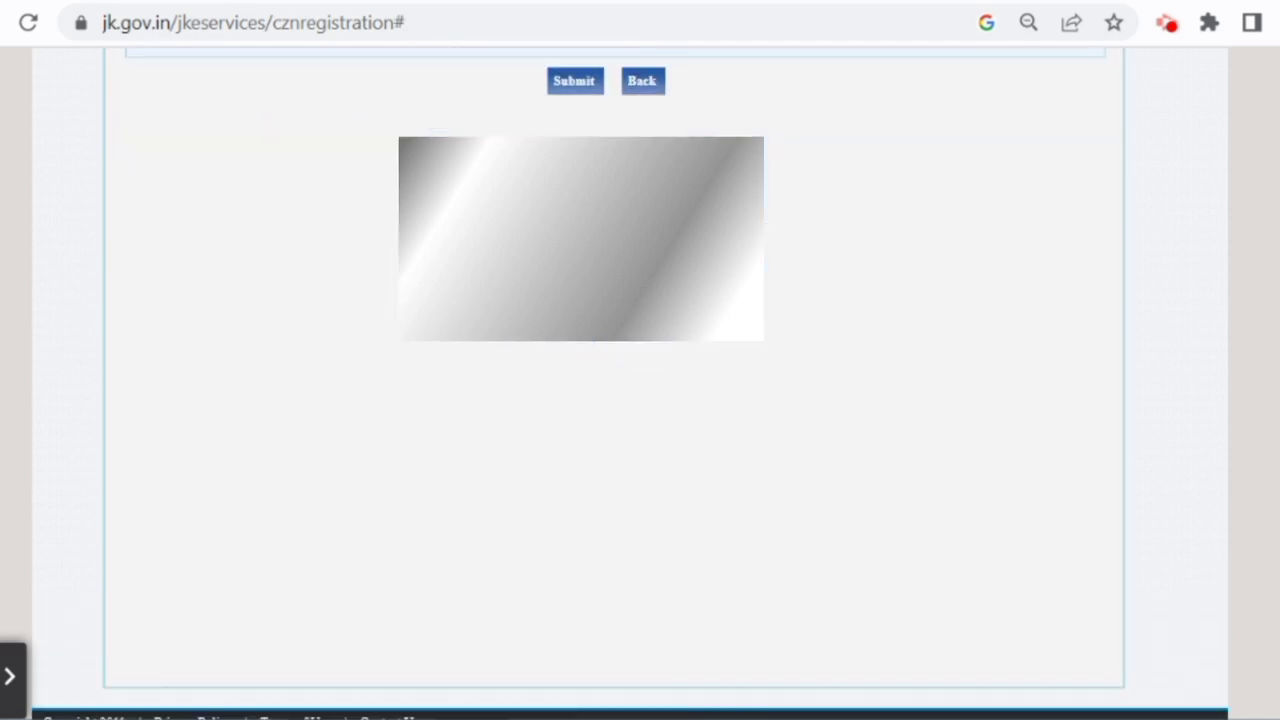
scroll(640, 400, "up", 3)
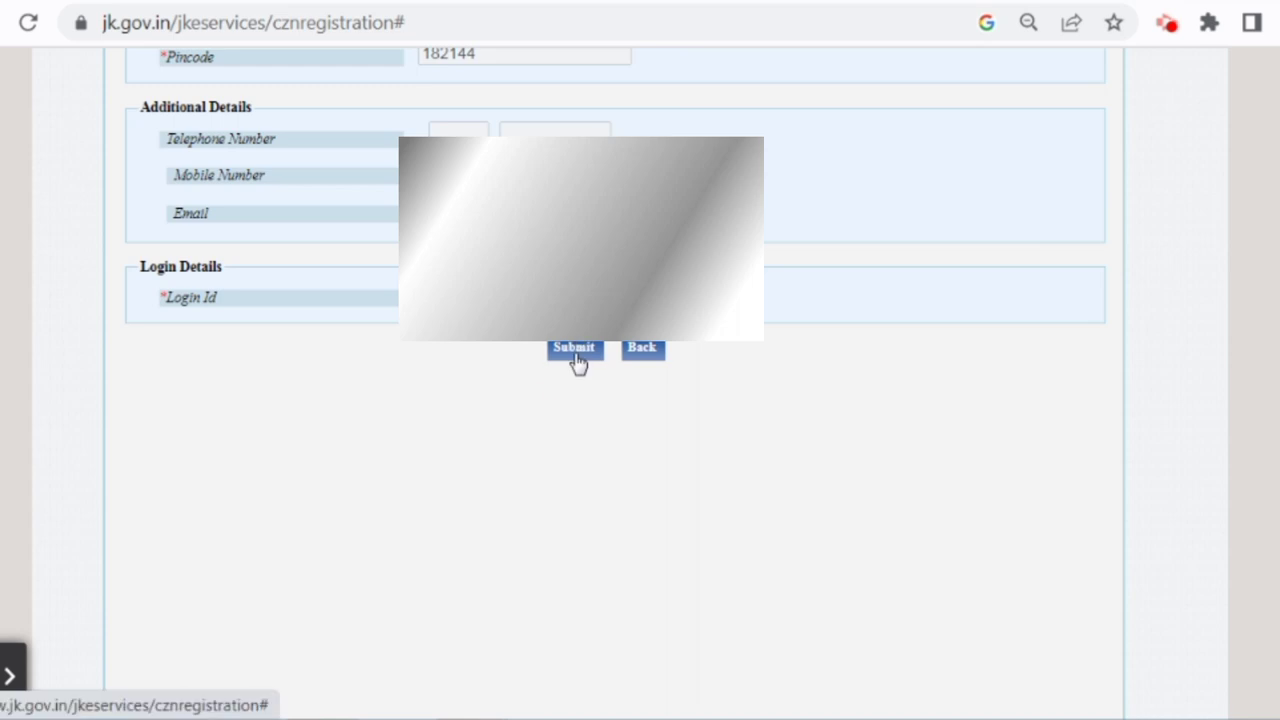
left_click(575, 352)
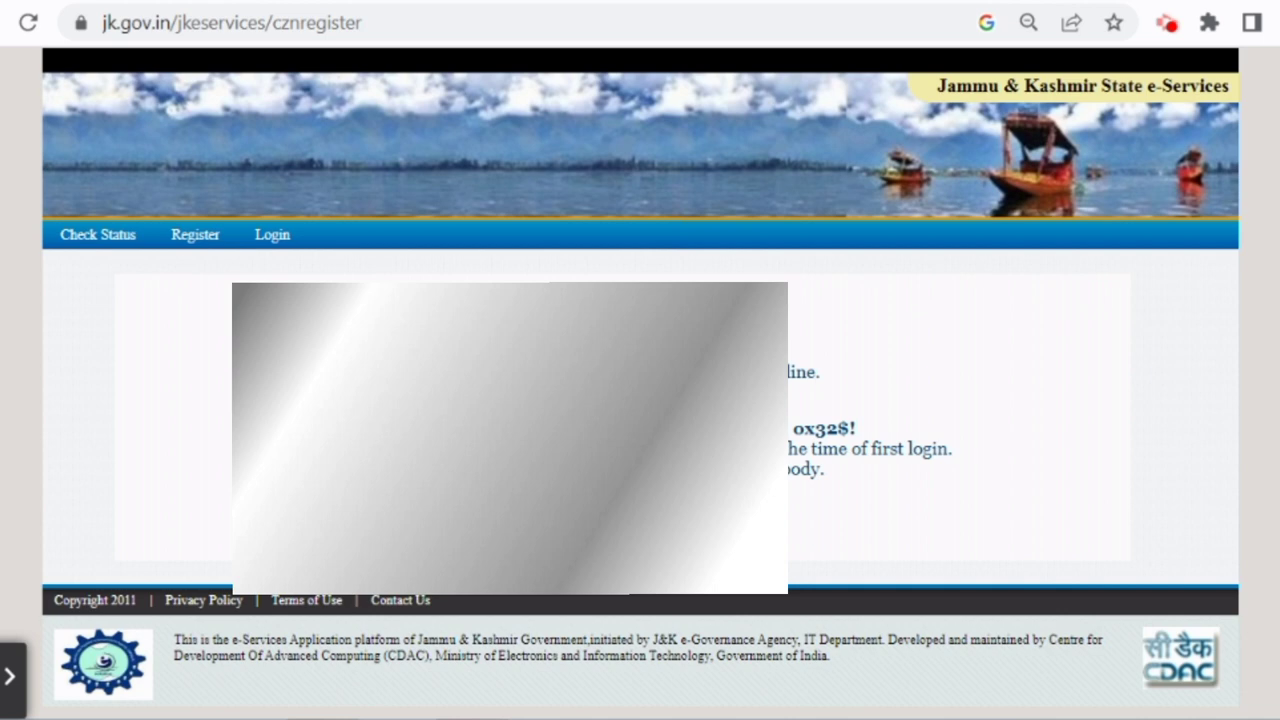
Highlight the generated password on the registration confirmation page and return to the login page.
double_click(806, 424)
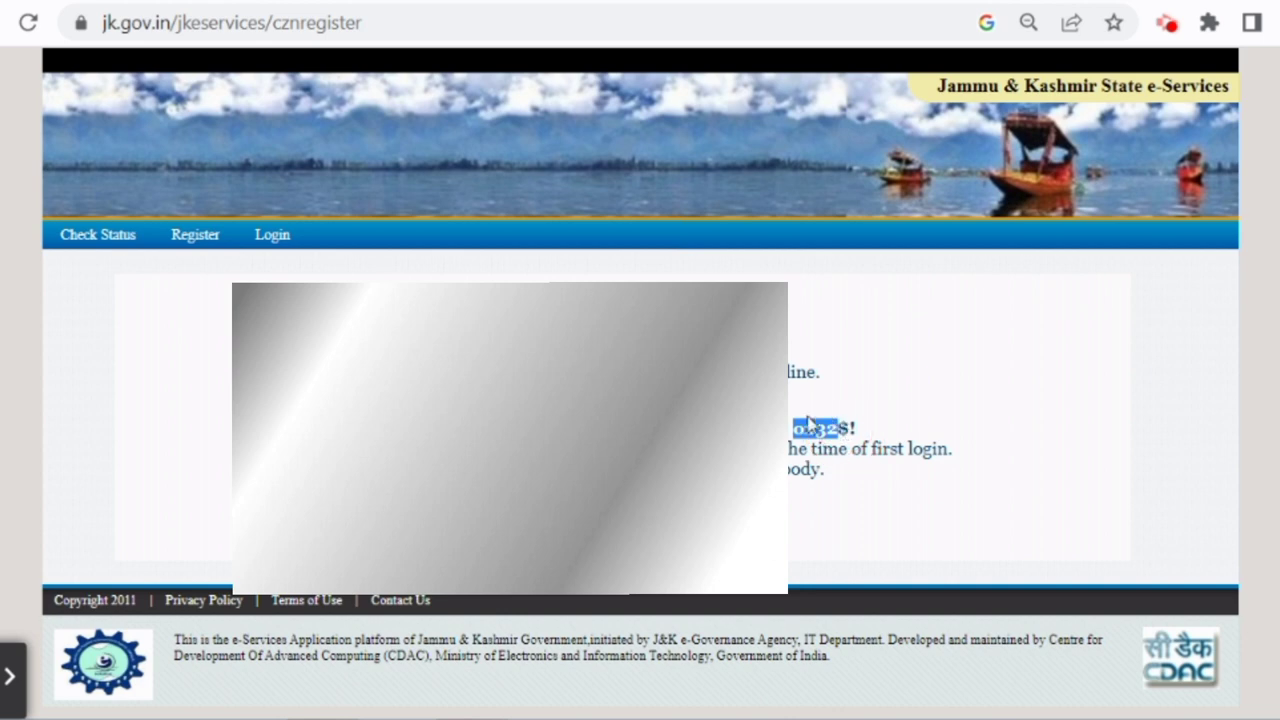
left_click(42, 560)
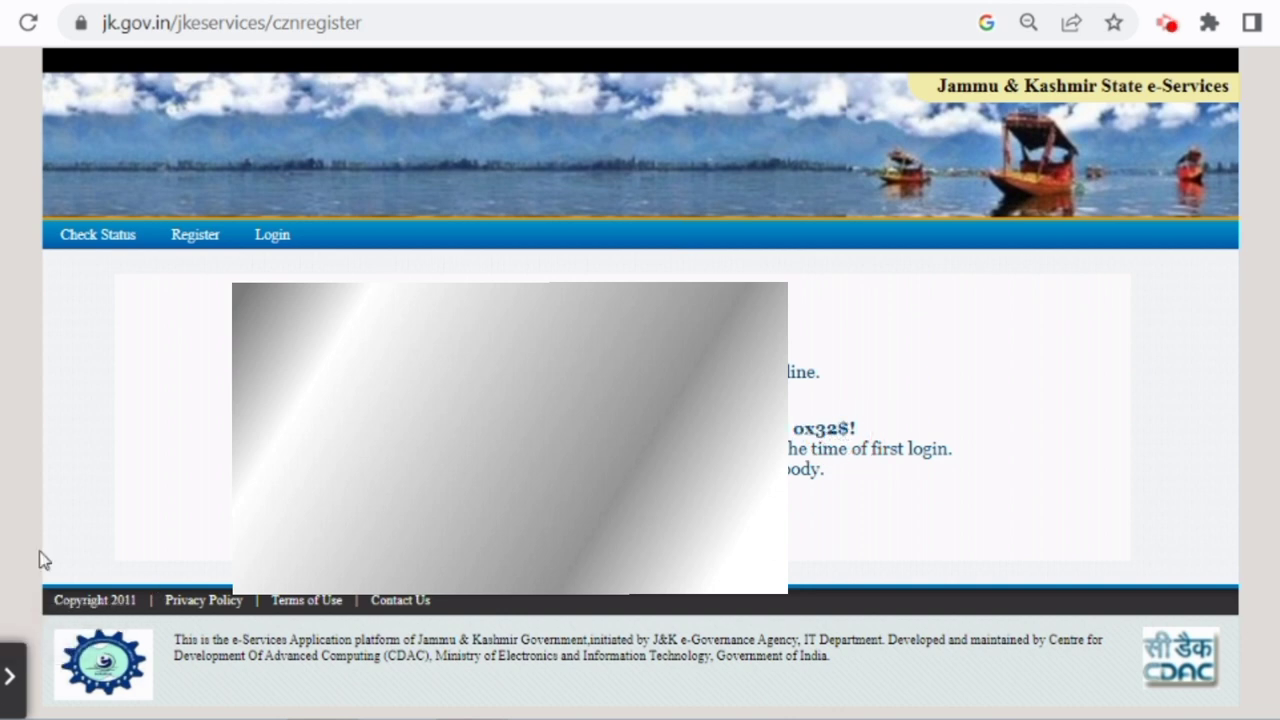
left_click(273, 238)
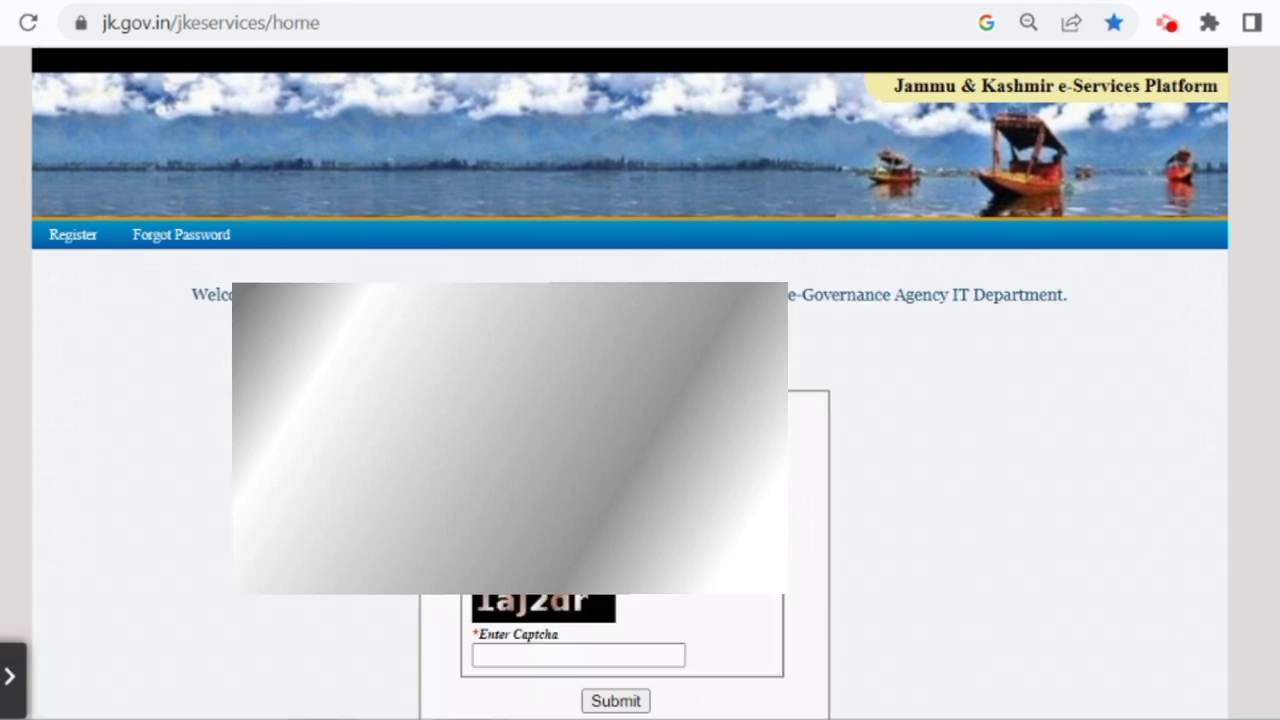
Select the user role in the login form.
scroll(400, 346, "down", 2)
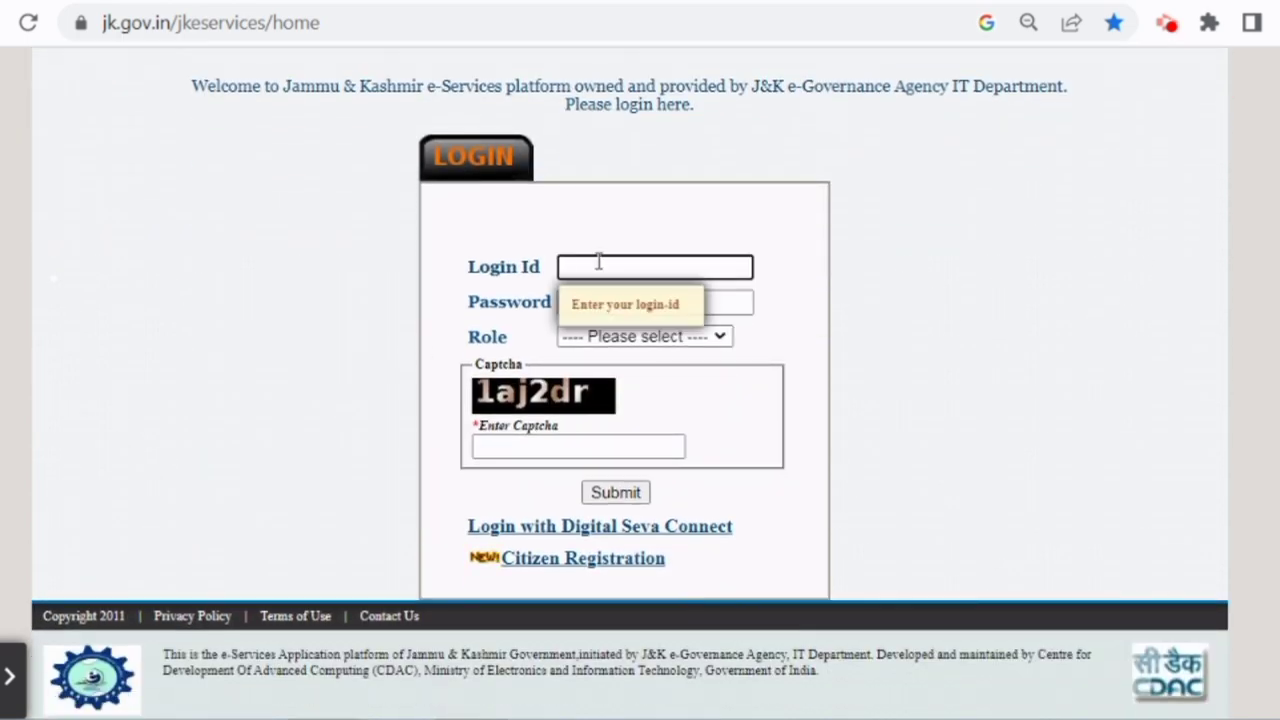
left_click(592, 338)
left_click(592, 378)
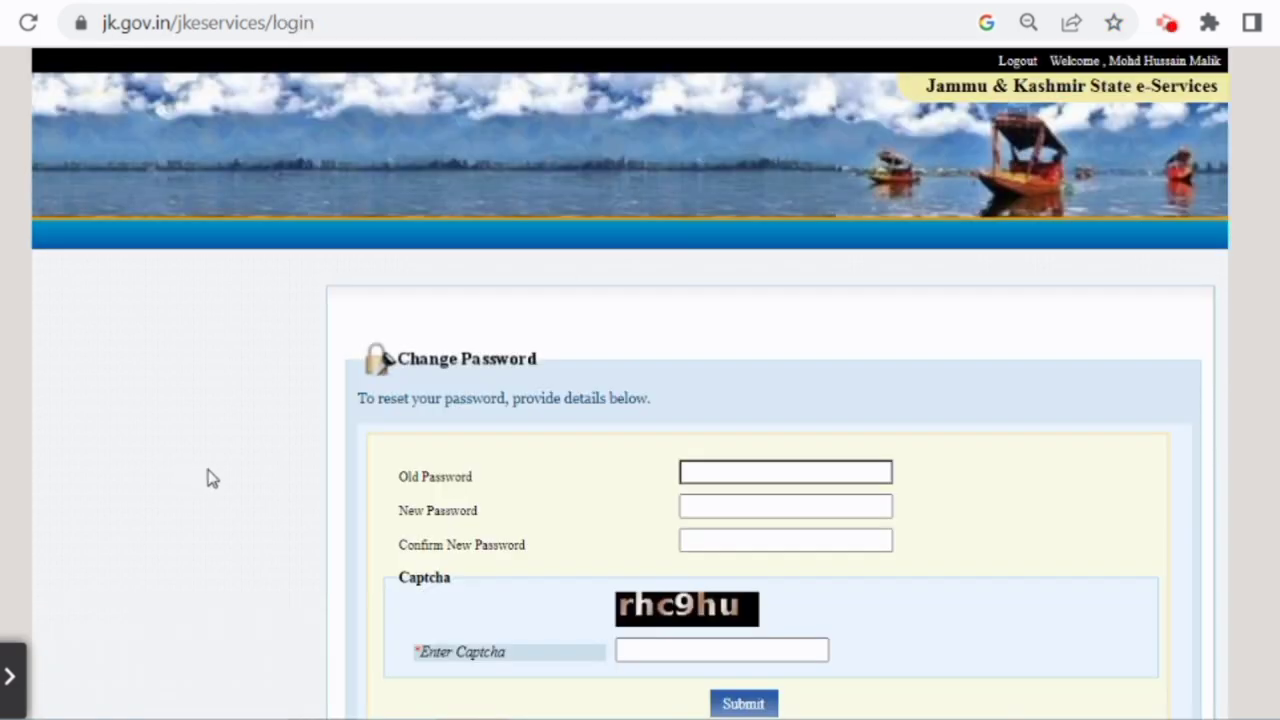
Fill in the account's old password in the Change Password form.
scroll(323, 465, "down", 2)
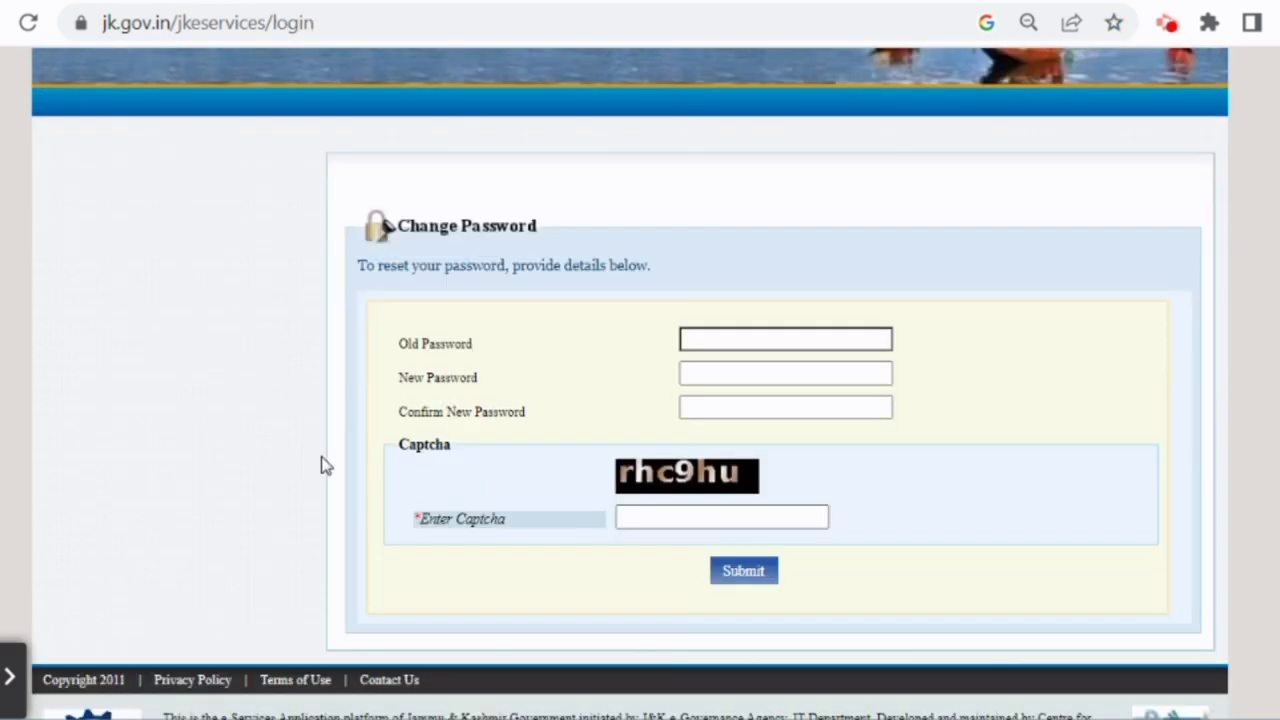
scroll(750, 270, "down", 1)
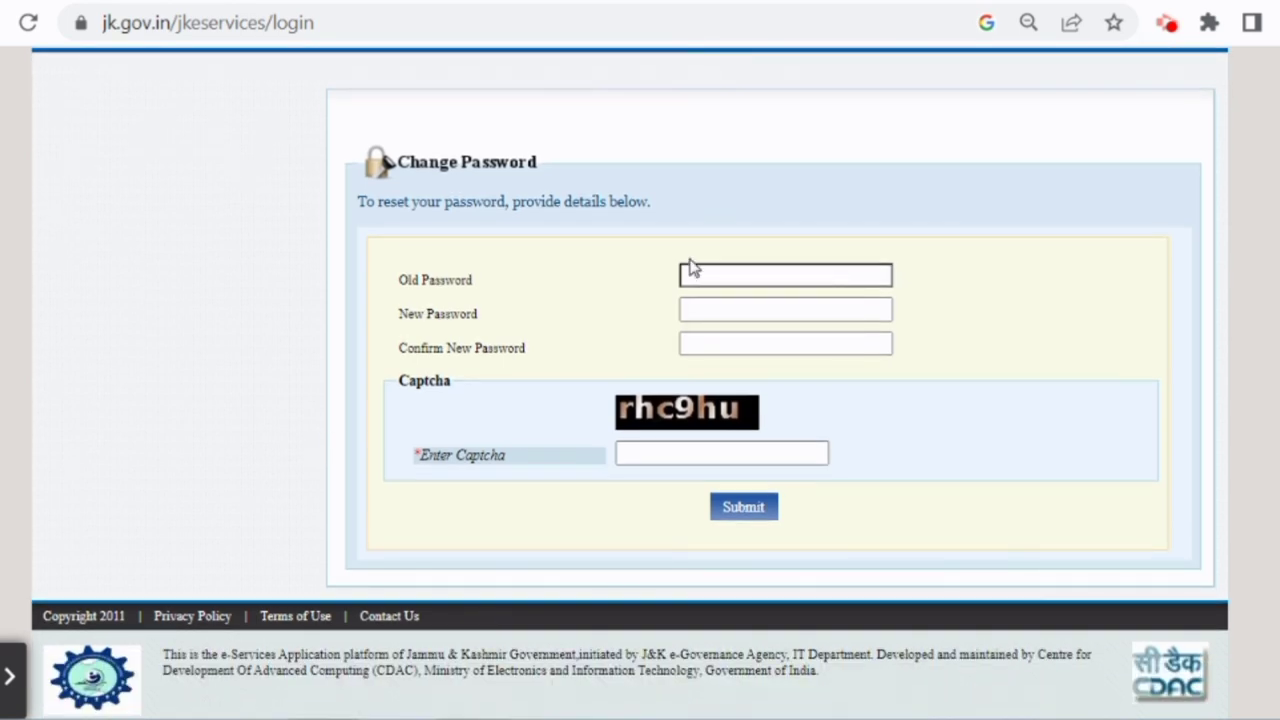
left_click(692, 272)
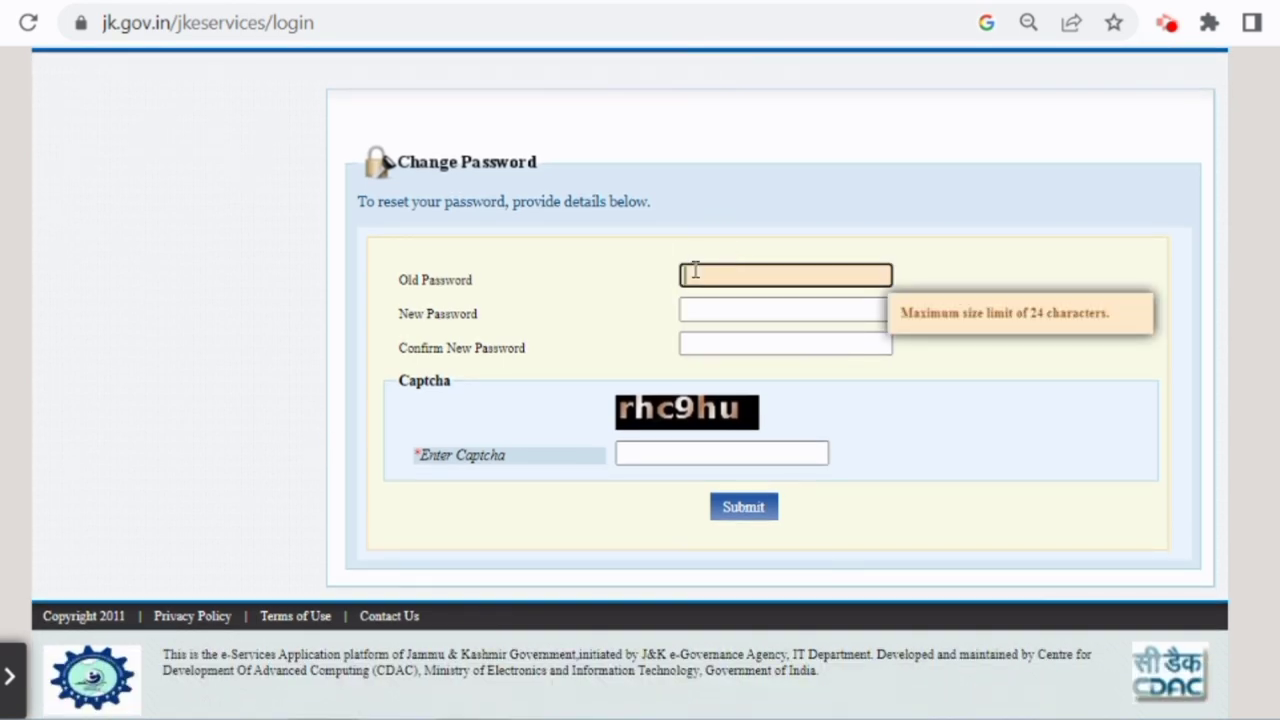
type("******")
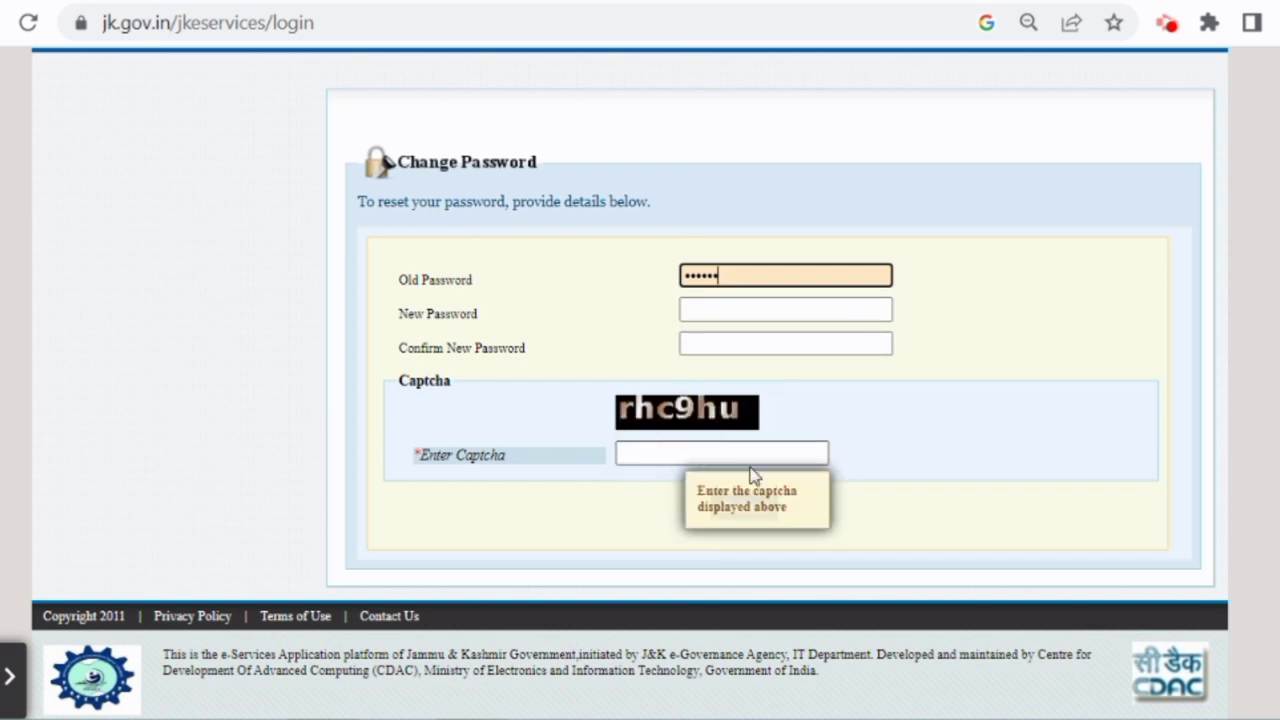
left_click(722, 512)
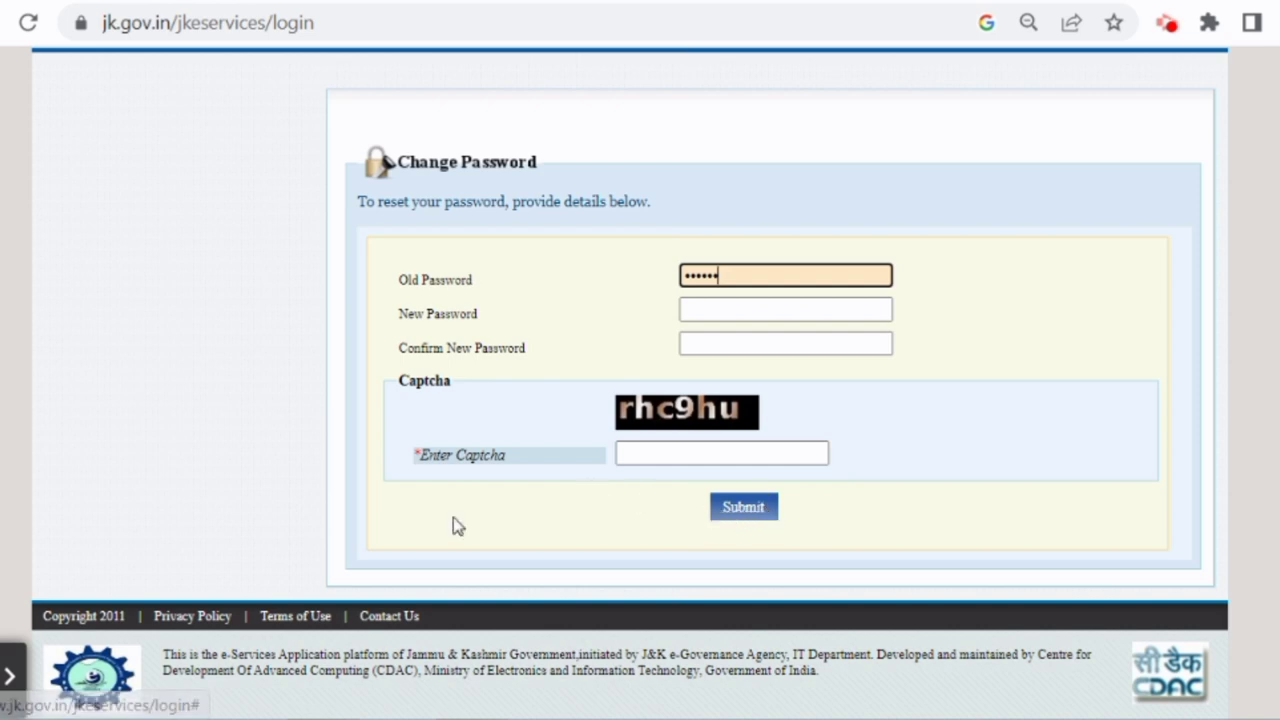
scroll(334, 532, "down", 2)
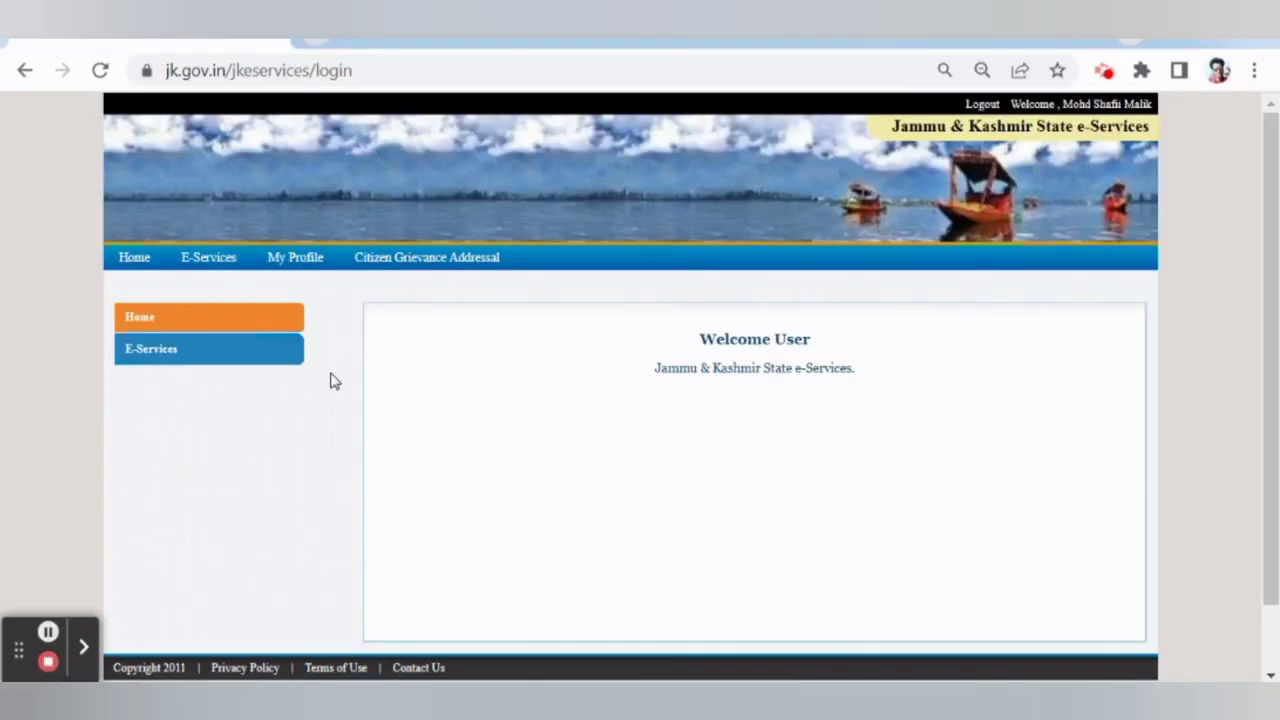
Open the Application for Age Certificate from the Health department's e-services.
left_click(222, 258)
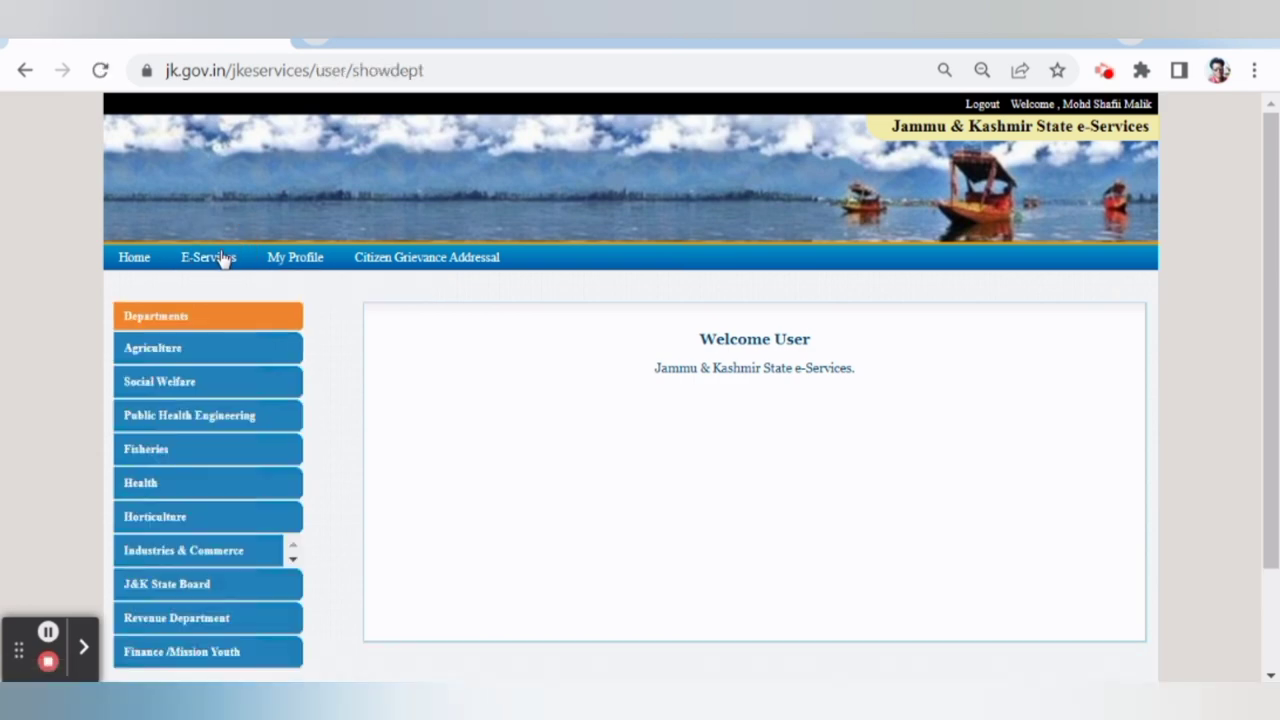
scroll(240, 350, "down", 2)
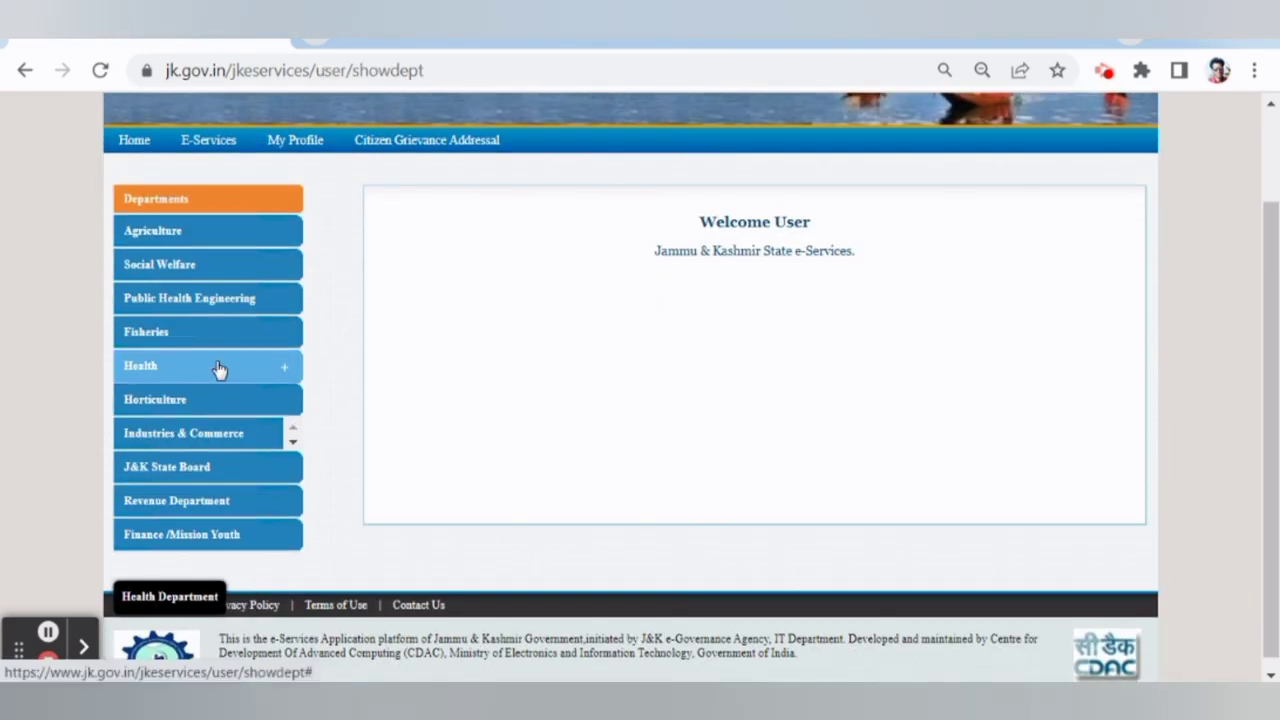
left_click(218, 368)
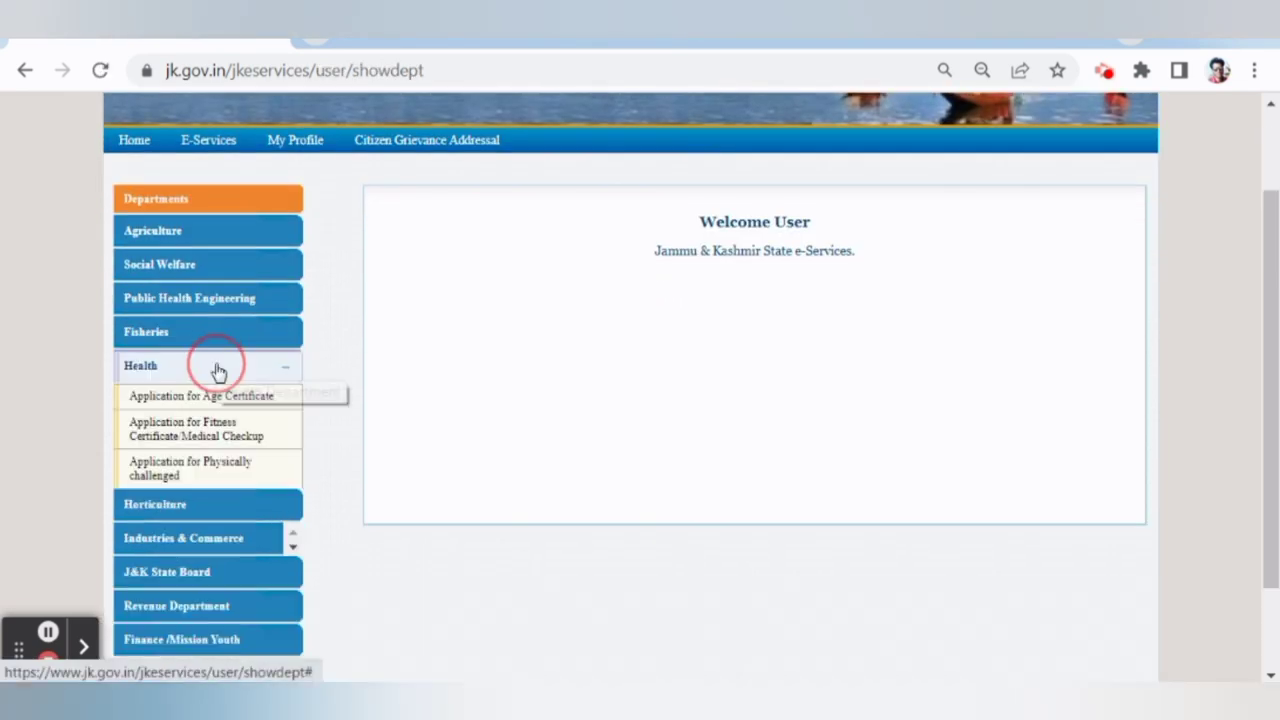
scroll(230, 392, "down", 2)
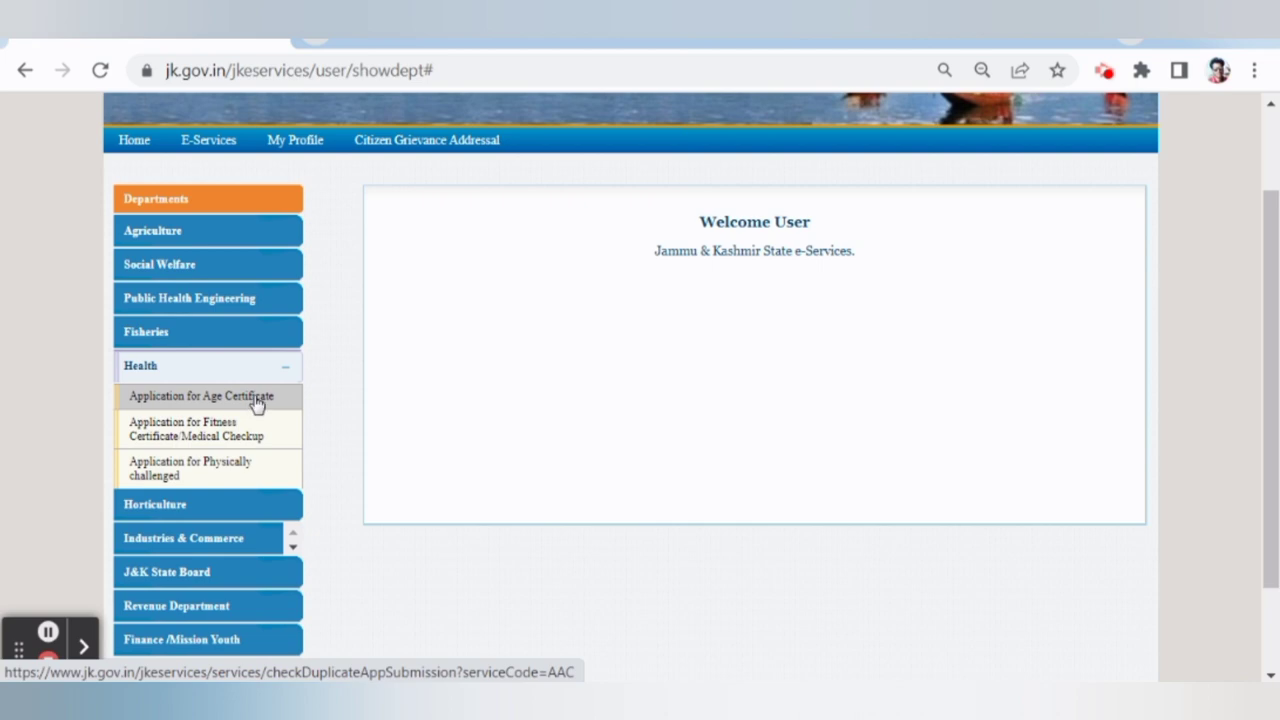
scroll(256, 410, "down", 2)
left_click(249, 289)
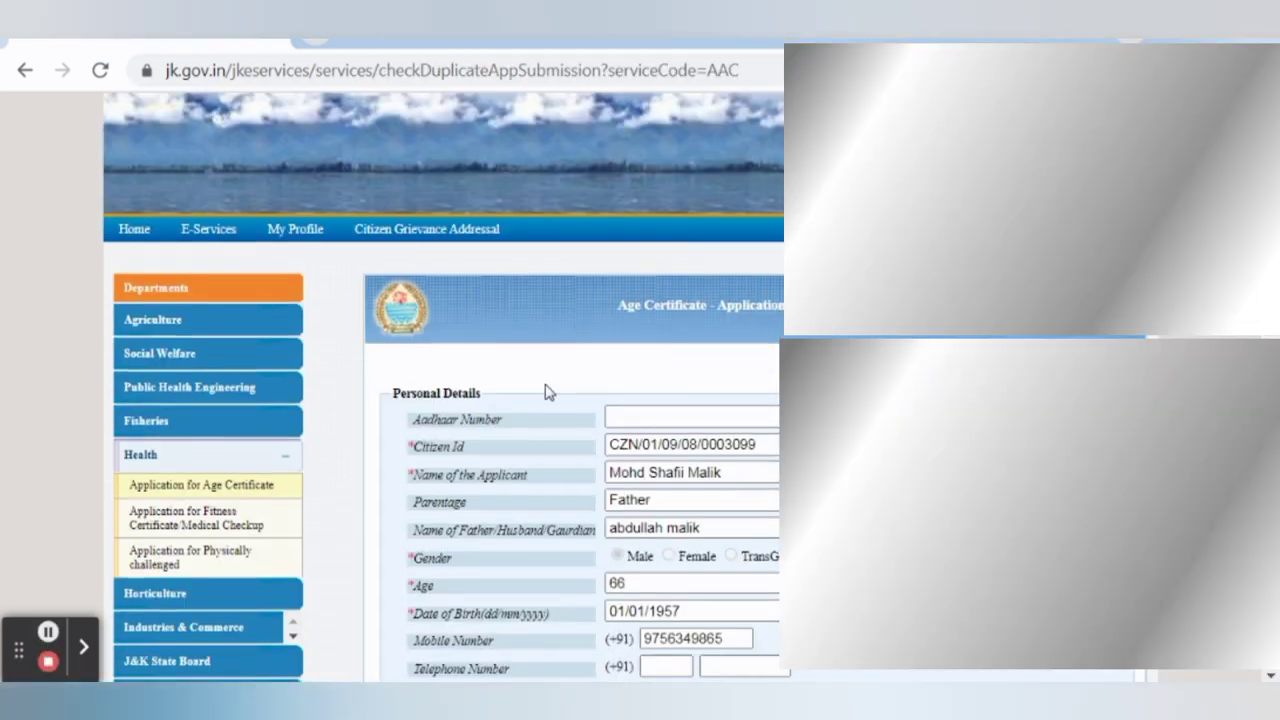
Look over the personal and address details in the age certificate application and set the caste to General.
scroll(548, 391, "down", 2)
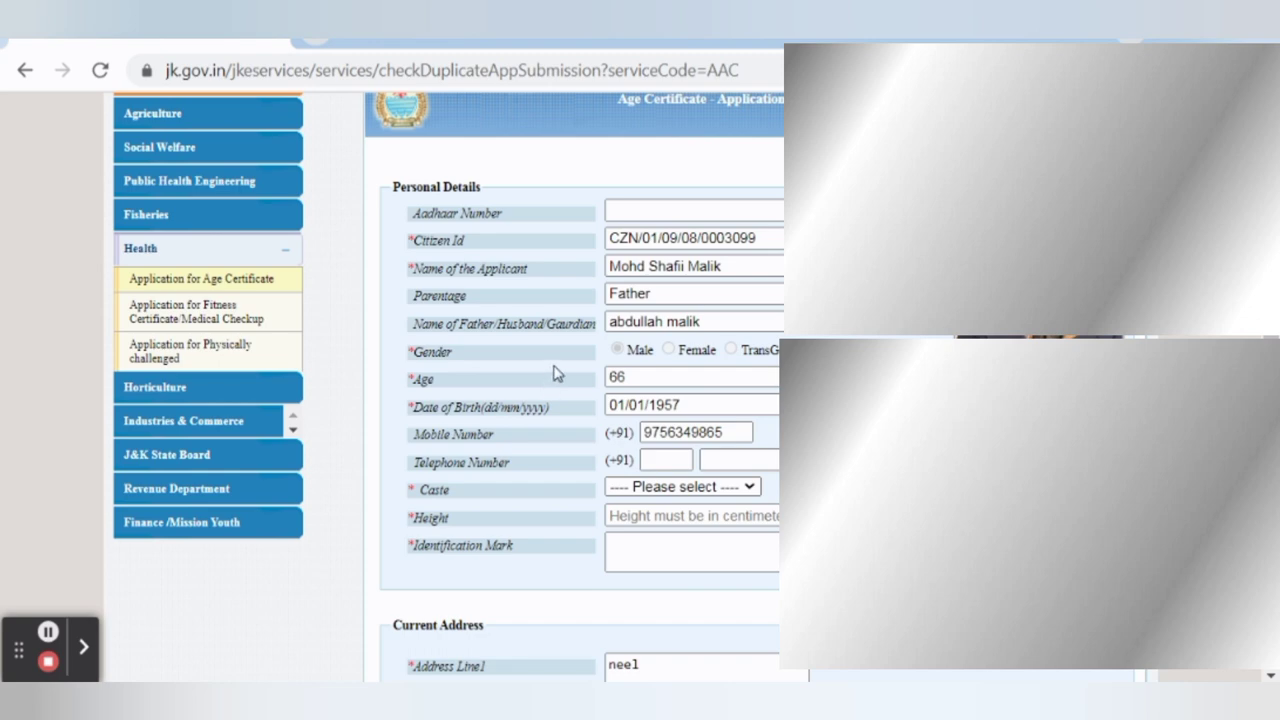
scroll(553, 345, "down", 6)
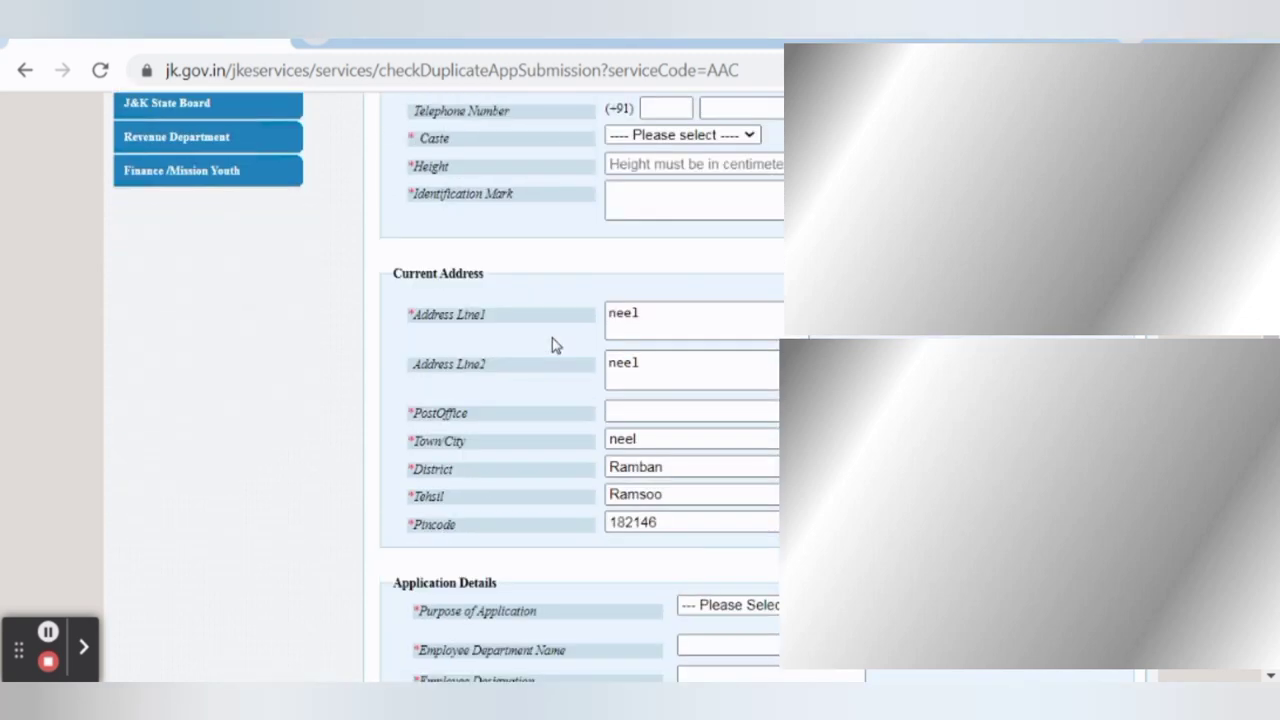
scroll(552, 340, "up", 8)
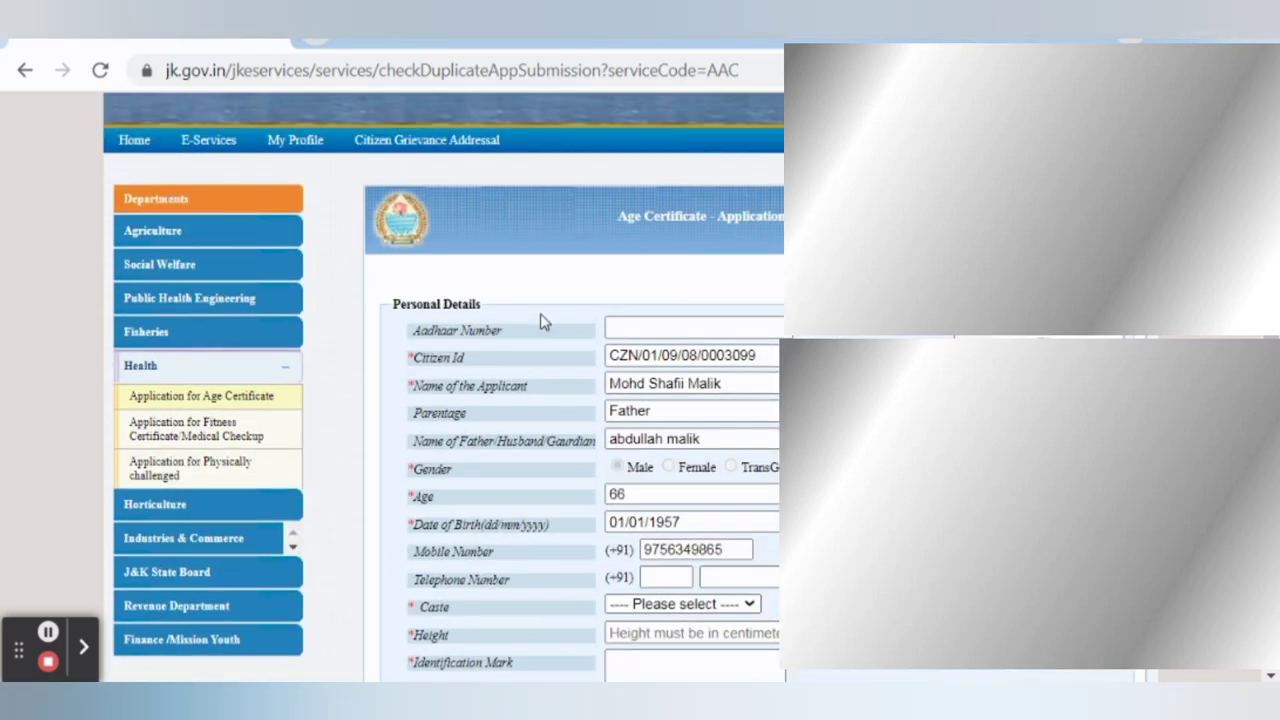
scroll(548, 355, "down", 6)
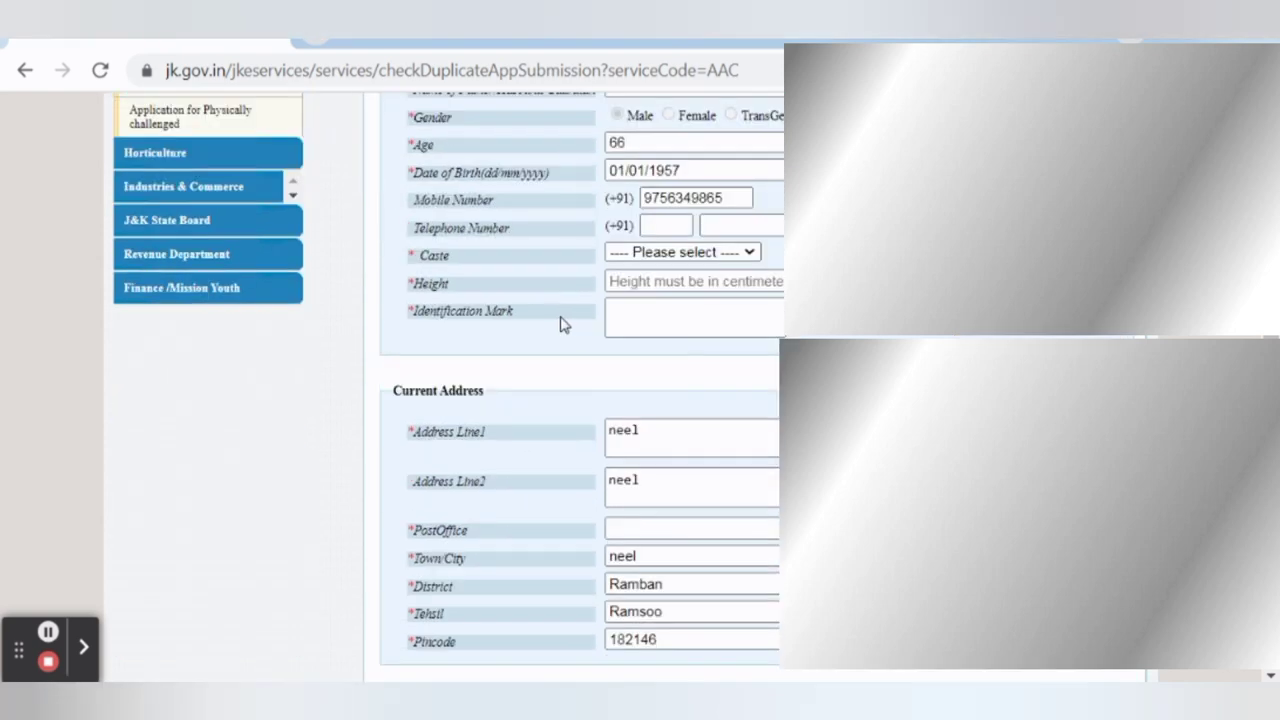
scroll(563, 323, "down", 2)
left_click(675, 136)
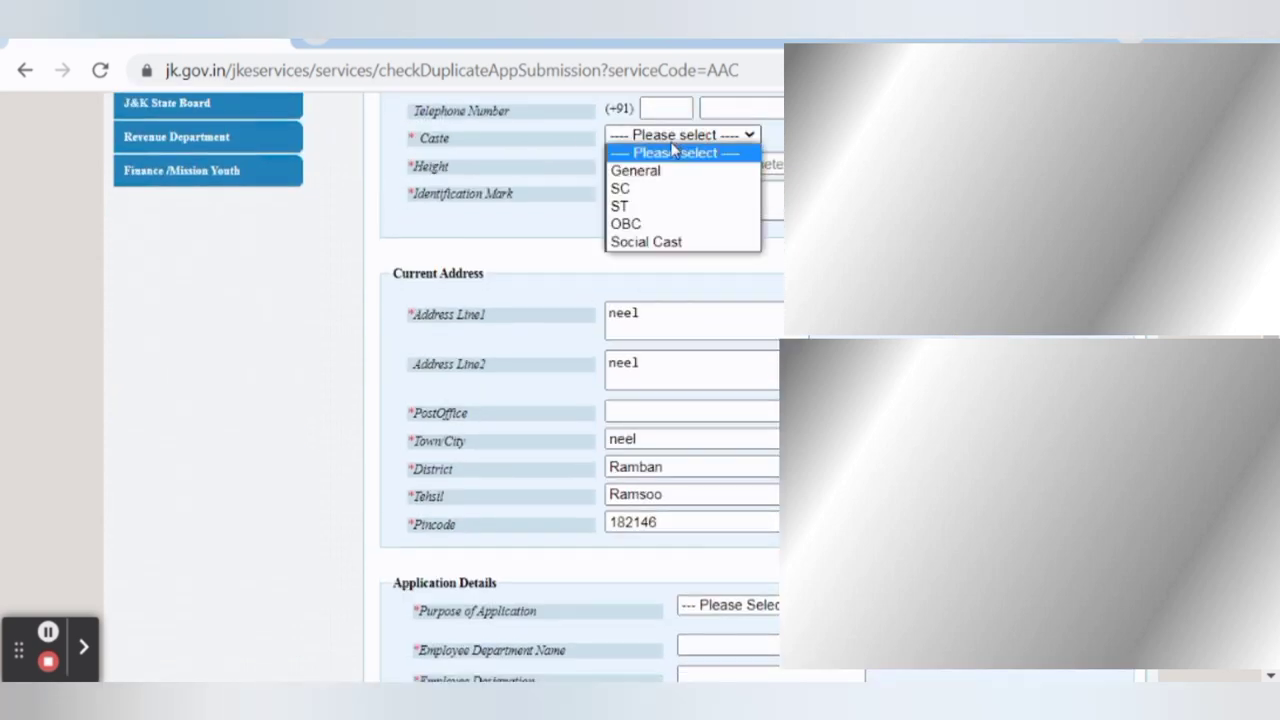
left_click(665, 171)
Set the purpose of application to Social Welfare in the age certificate's application details.
scroll(654, 186, "up", 2)
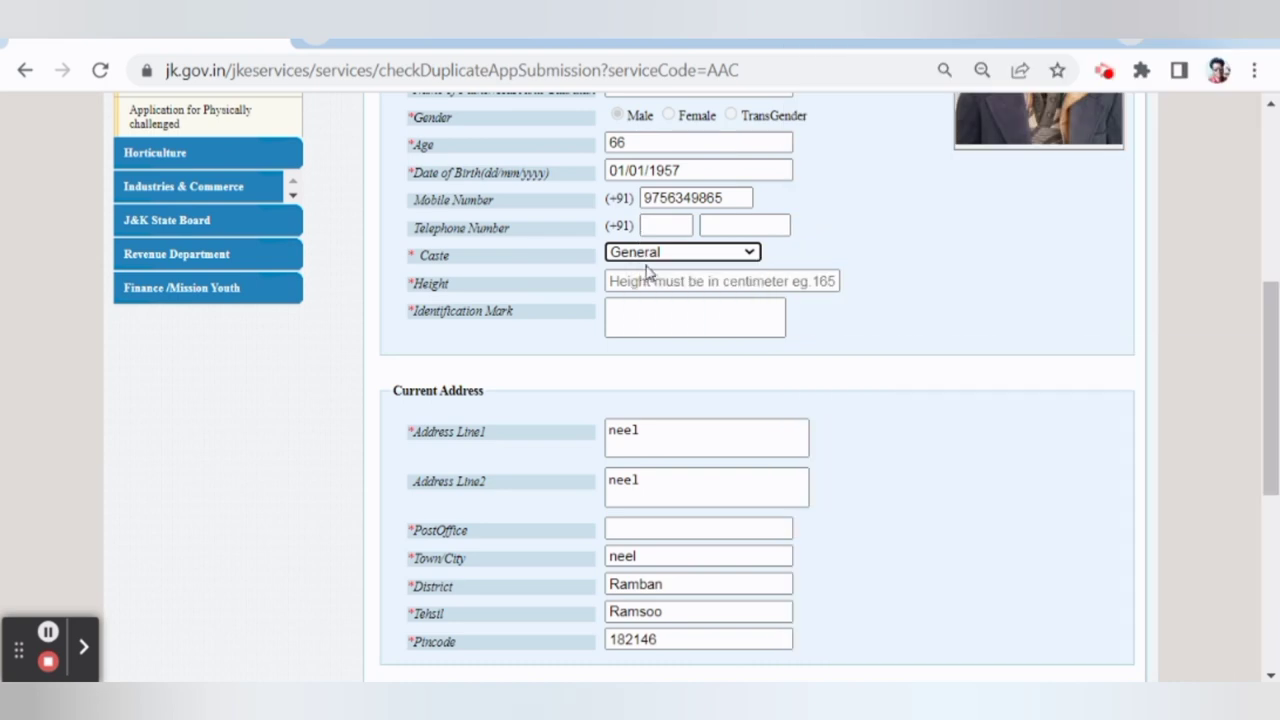
scroll(590, 310, "down", 2)
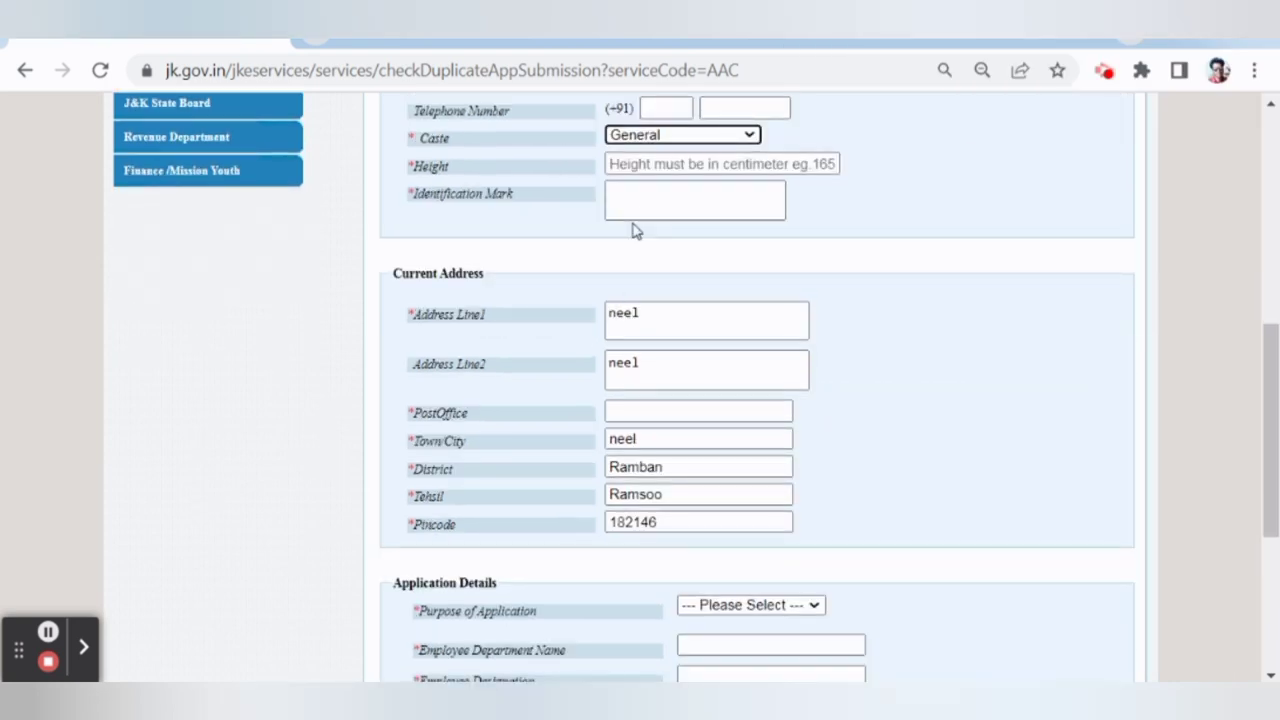
scroll(600, 340, "down", 2)
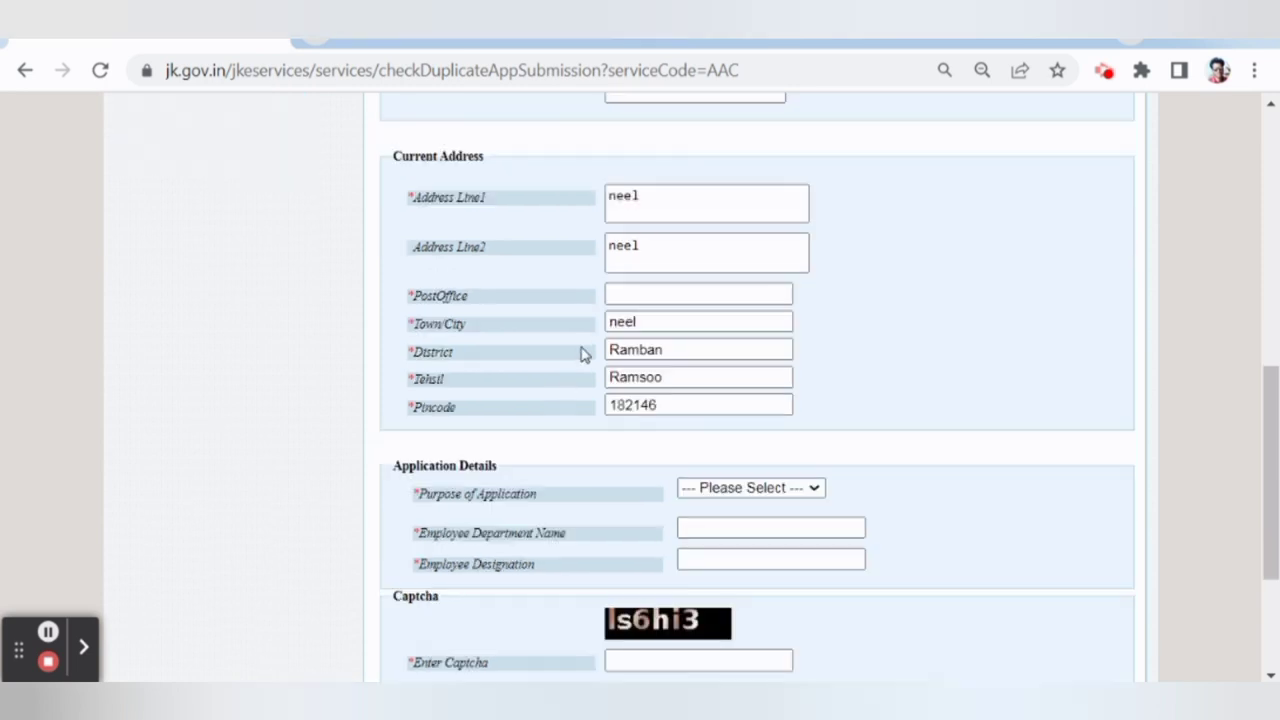
scroll(640, 335, "down", 2)
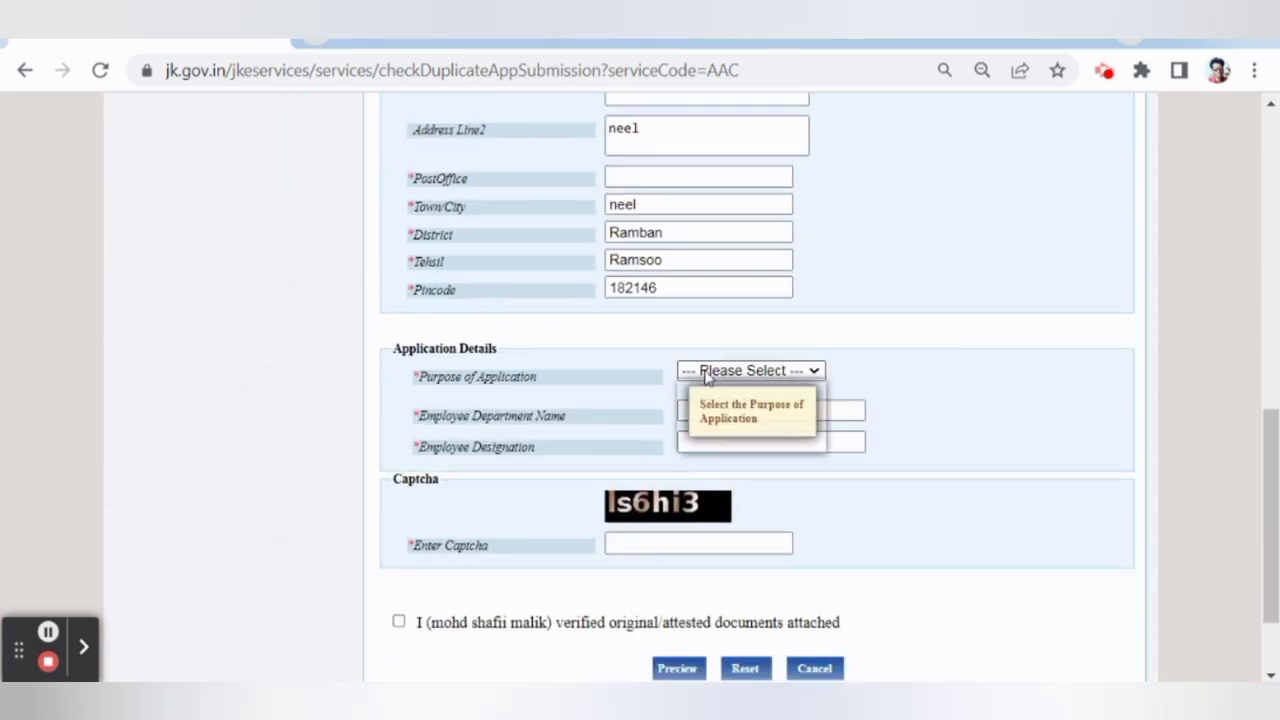
left_click(706, 372)
left_click(726, 424)
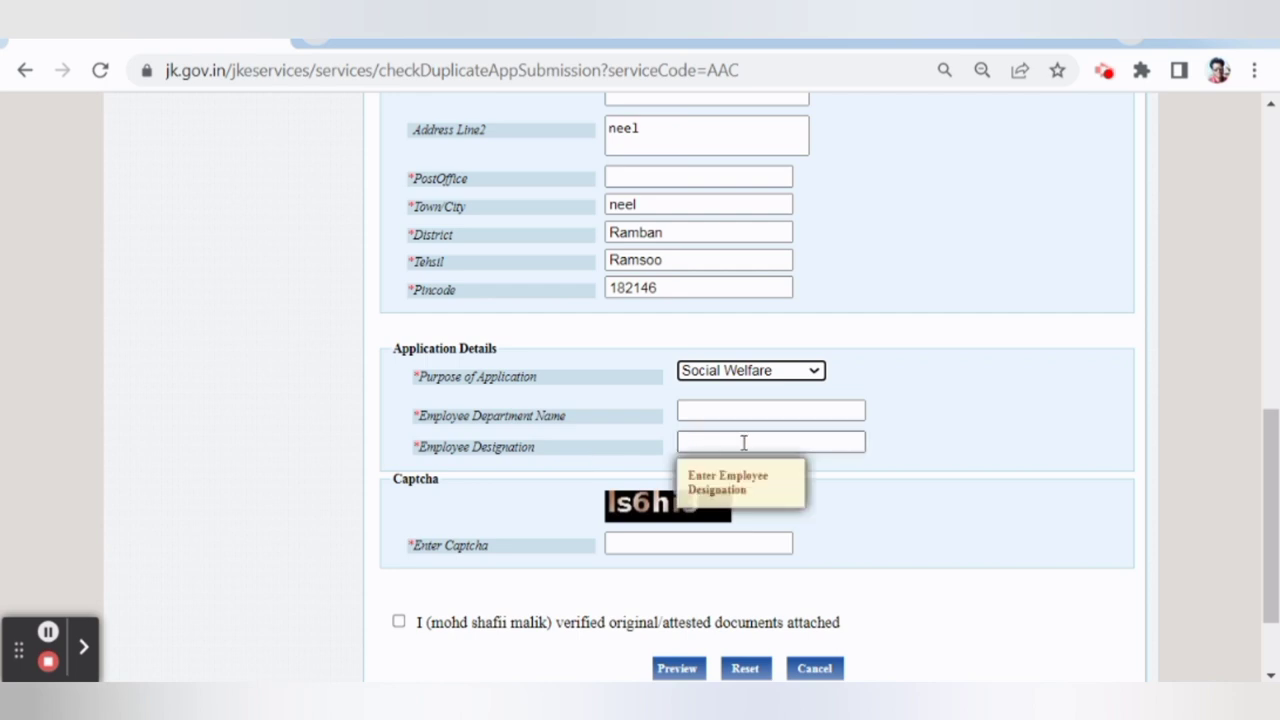
scroll(650, 490, "down", 1)
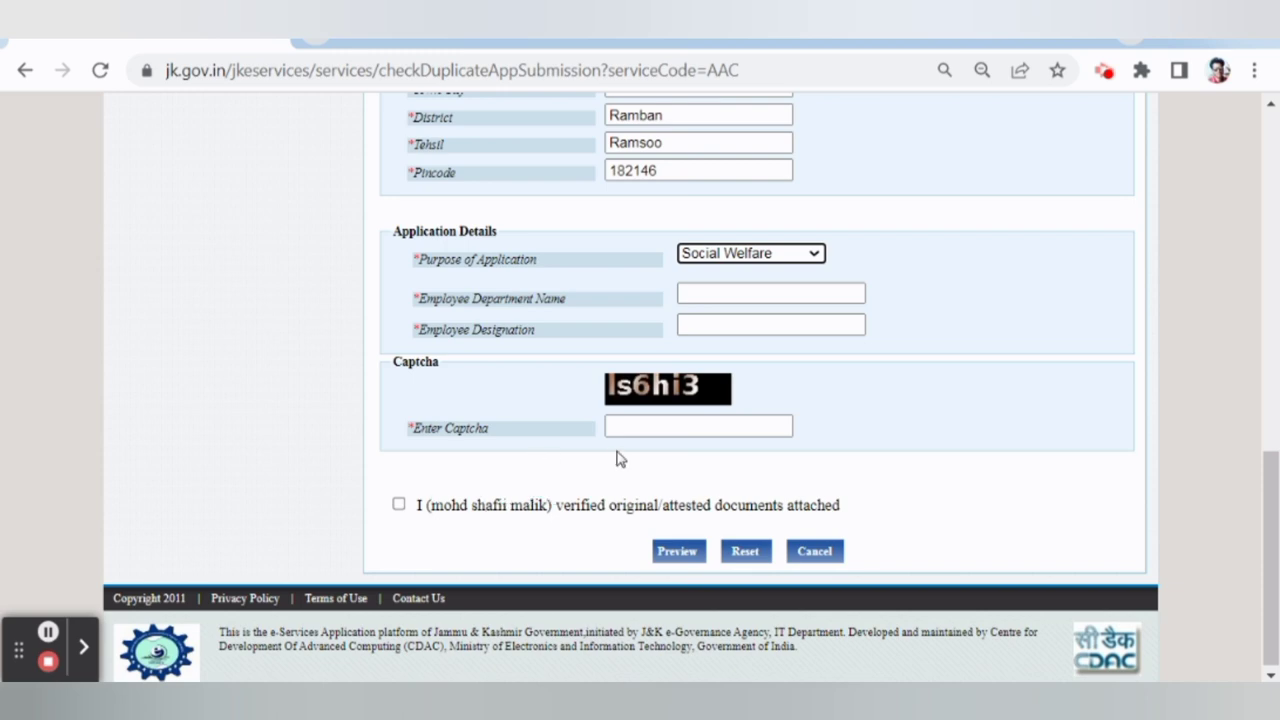
Review the address and application details in the age certificate application preview.
left_click(49, 632)
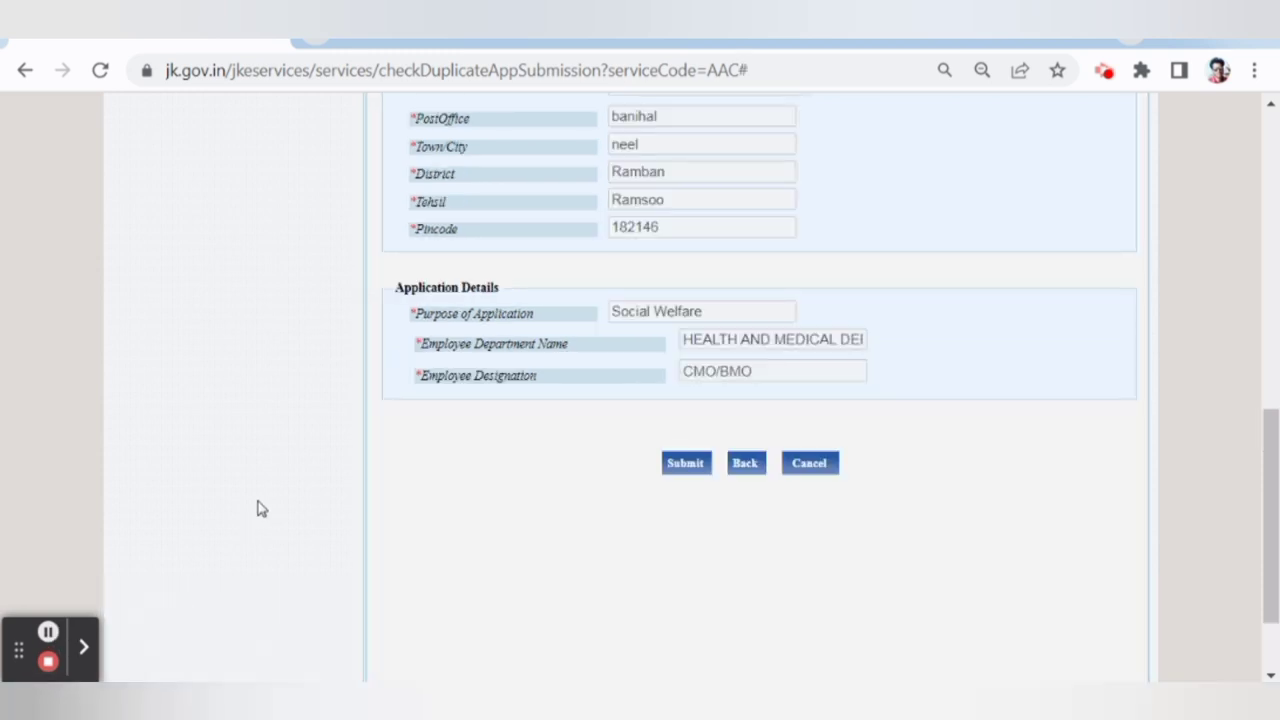
scroll(751, 406, "down", 3)
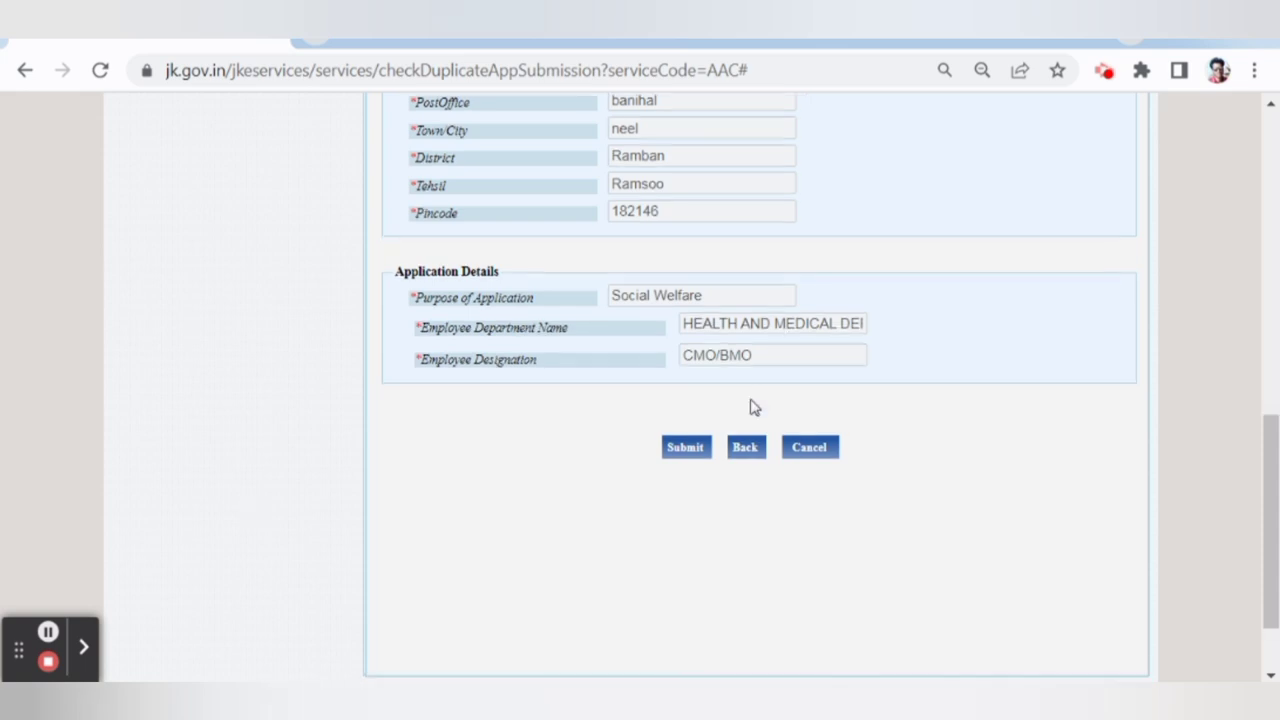